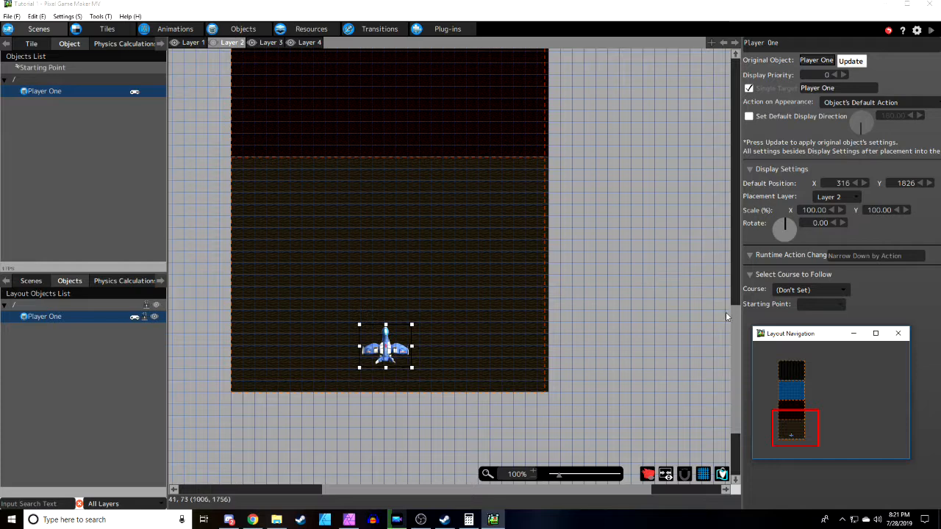
Step: Test-play the game to check the player ship's movement in the level, and end the test run
drag(737, 320, 724, 306)
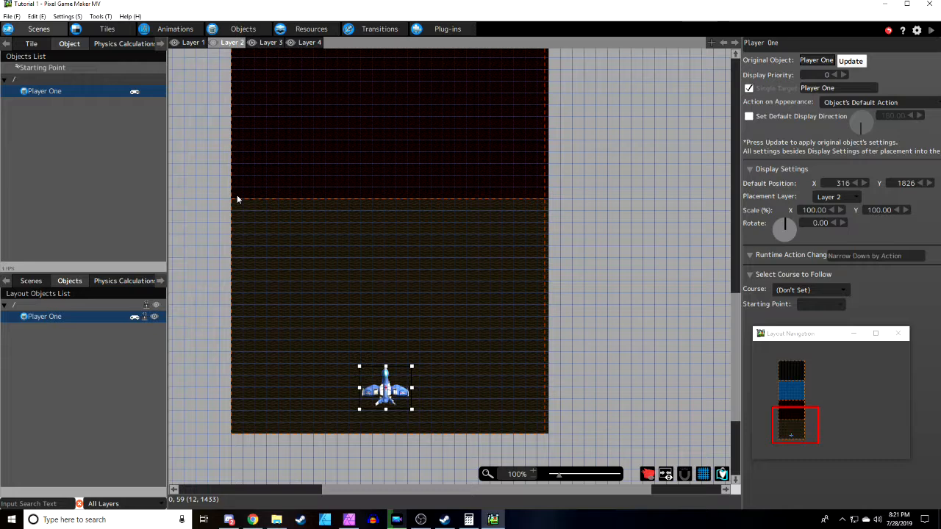
click(931, 30)
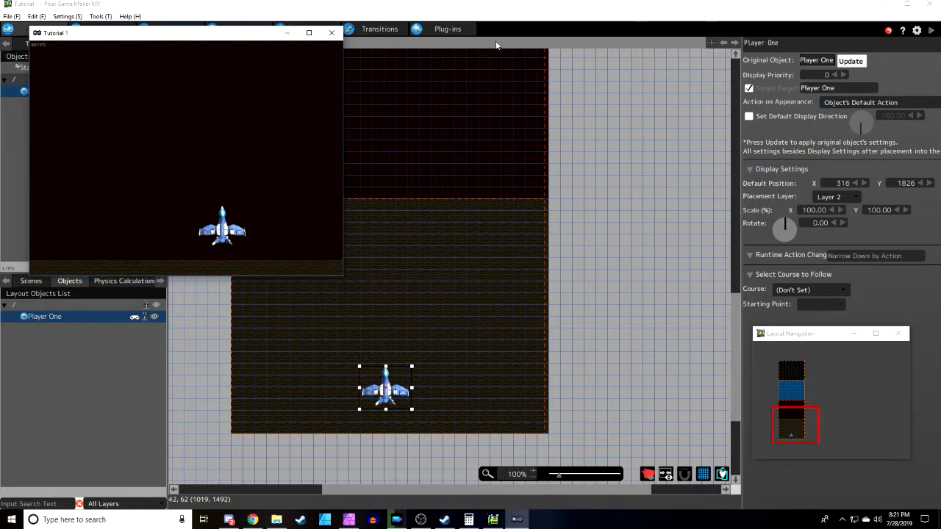
click(337, 36)
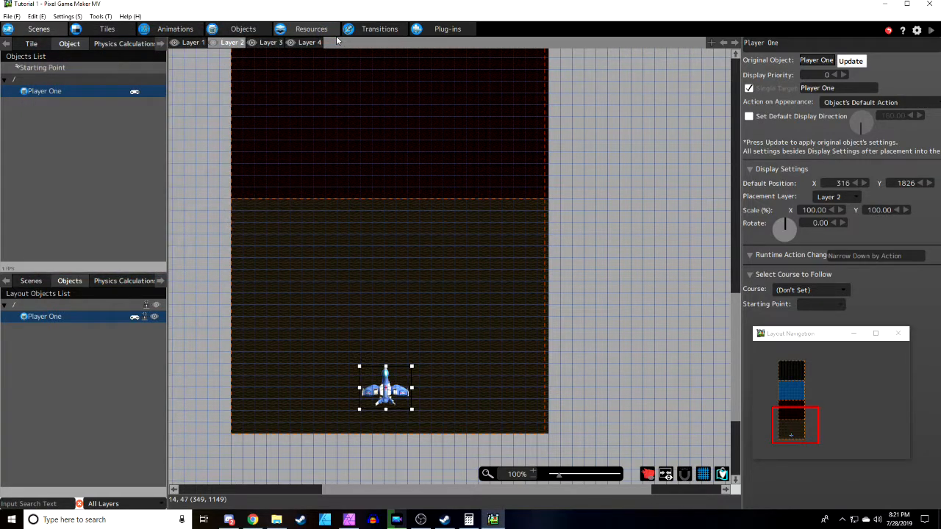
Step: Add a new motion animation named Barrier
click(174, 28)
right_click(42, 80)
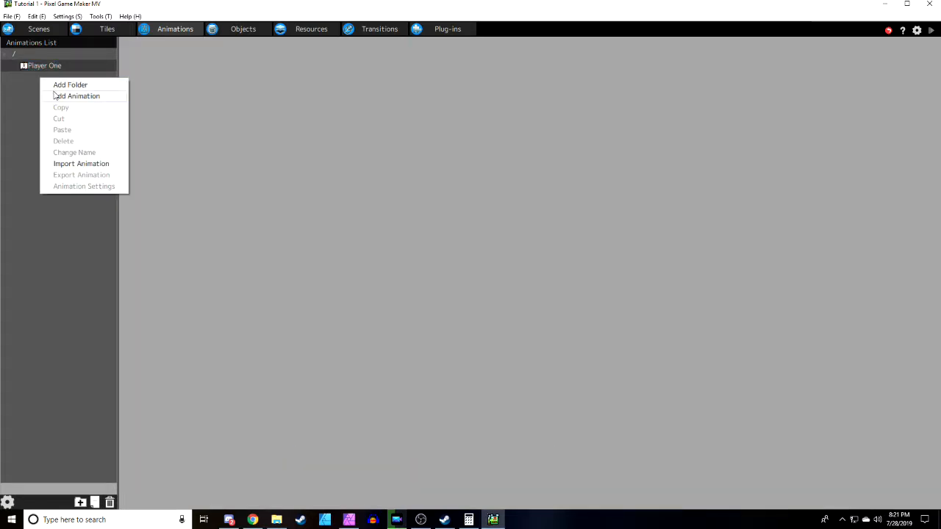
click(55, 97)
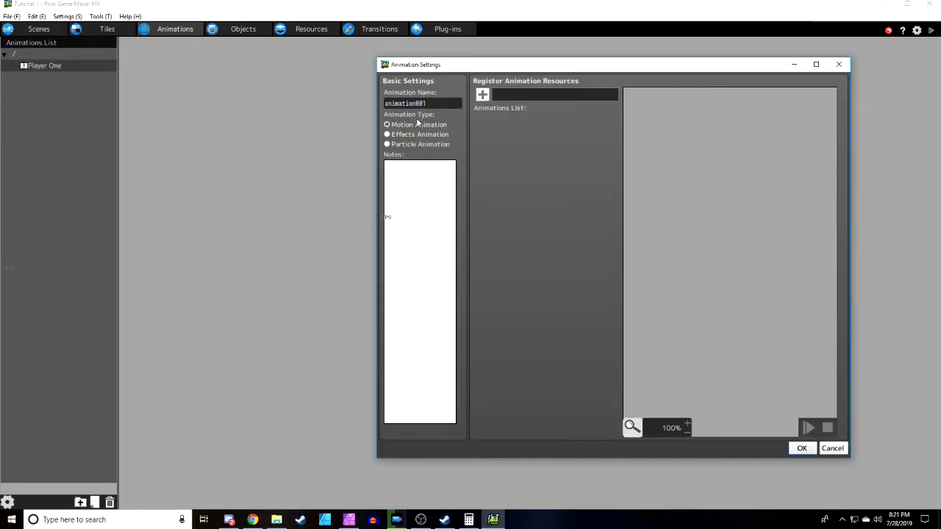
text(Barrier)
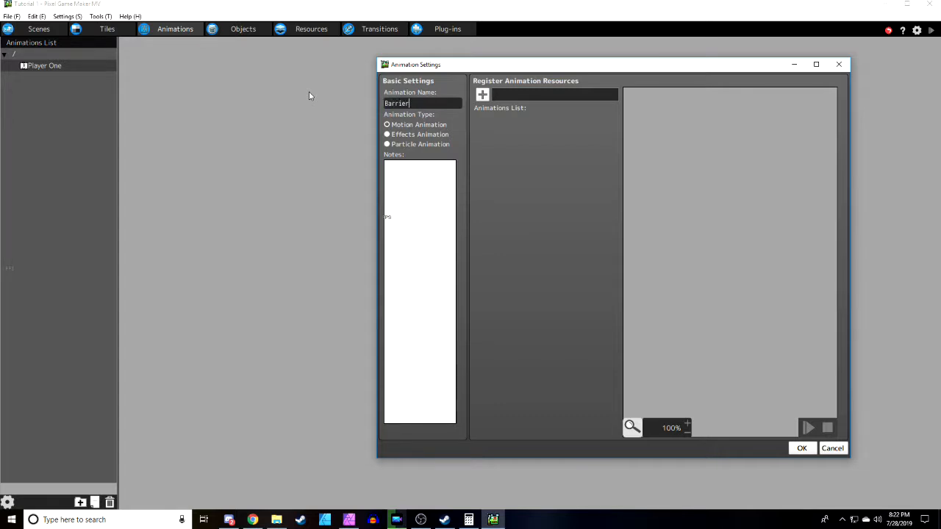
Step: Register Player Block Bar.jpg as the Barrier animation's image resource with 1 by 1 partitions, and finish creating the animation
click(482, 95)
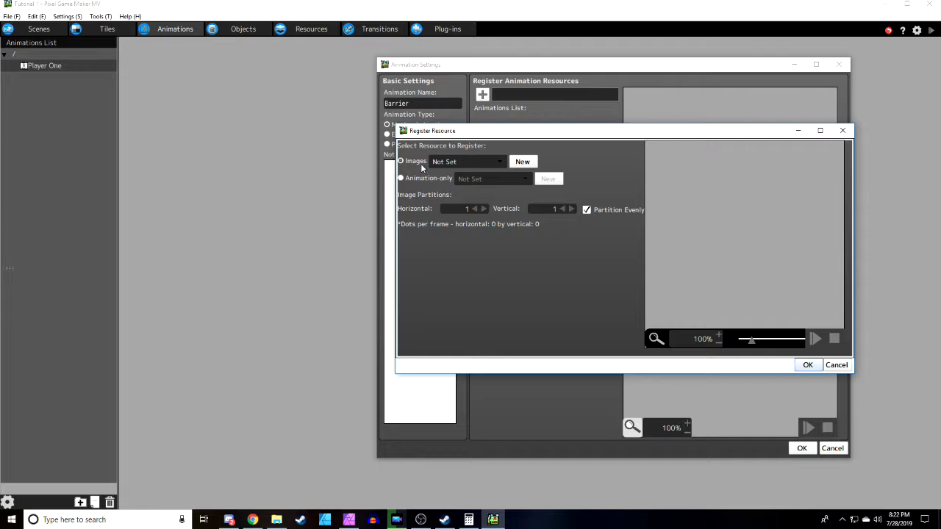
click(522, 162)
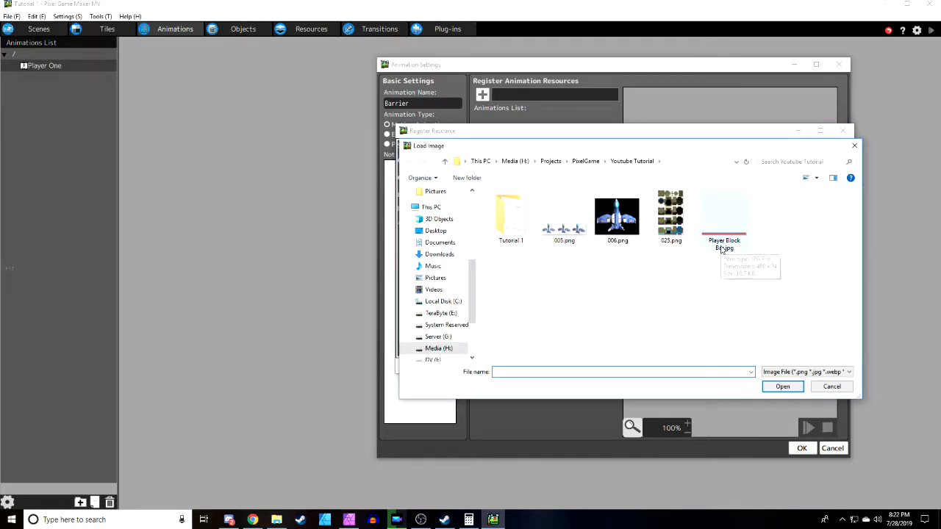
double_click(723, 248)
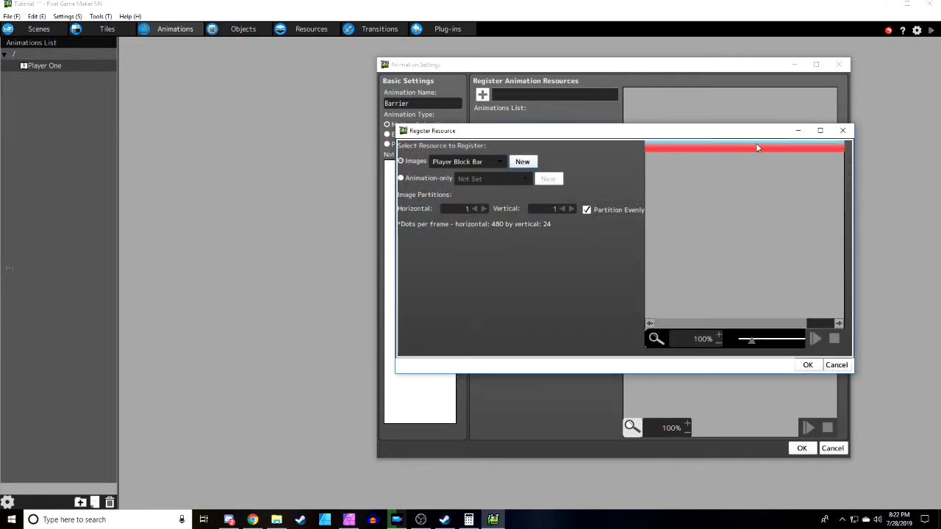
click(805, 365)
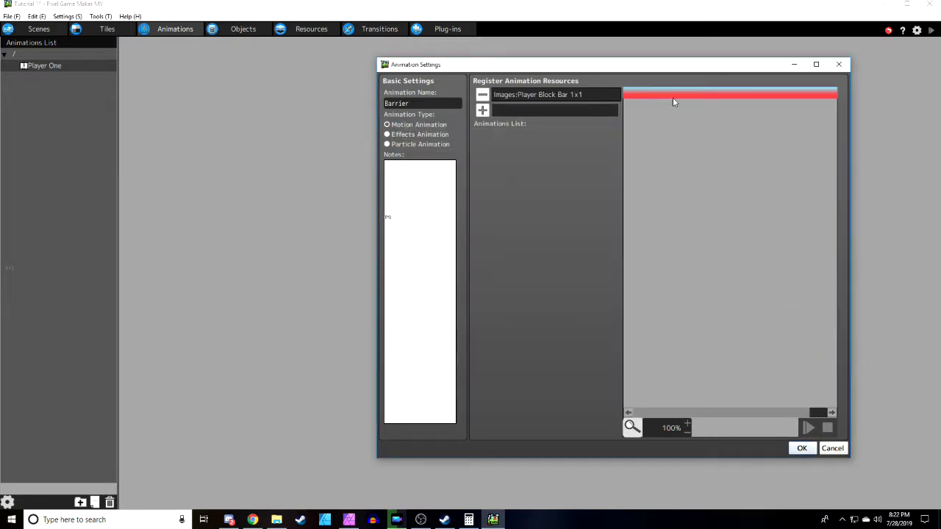
click(802, 448)
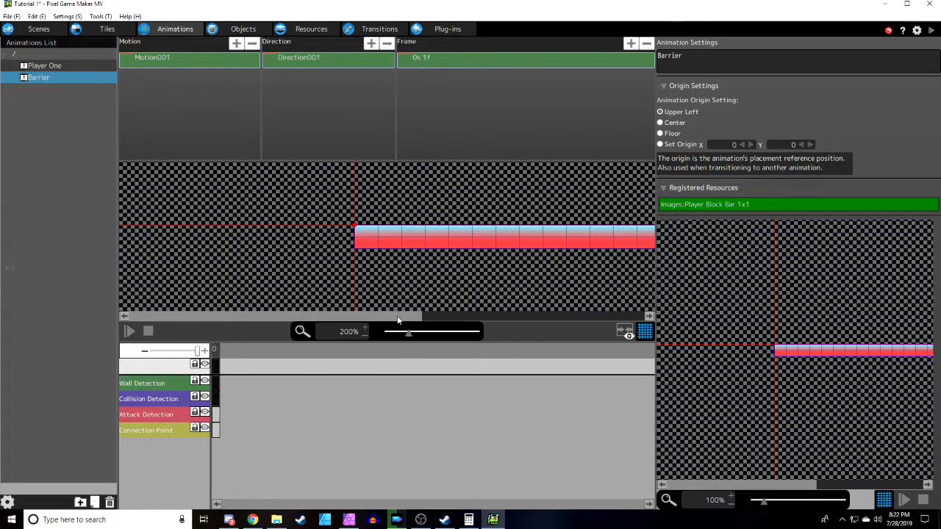
drag(463, 316, 496, 316)
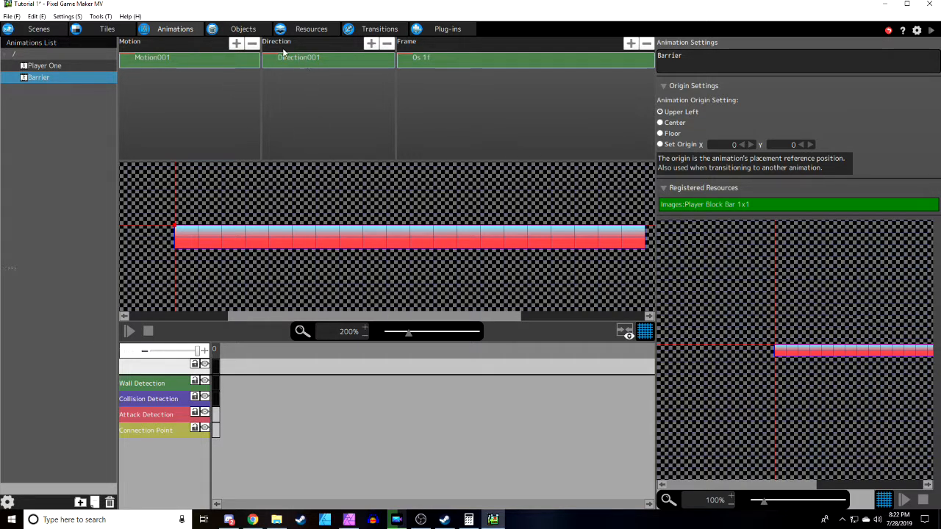
Step: Add a new object named Barrier that uses the Barrier animation
click(254, 30)
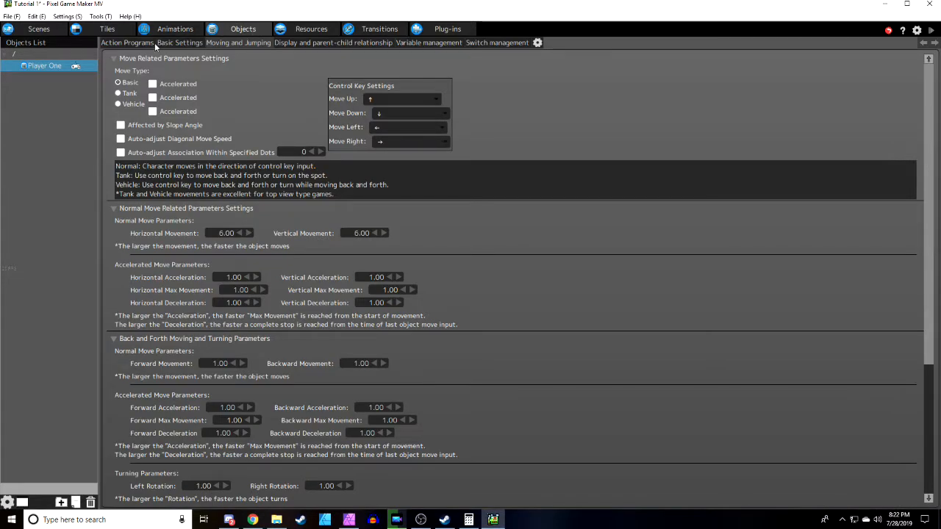
click(118, 42)
right_click(29, 85)
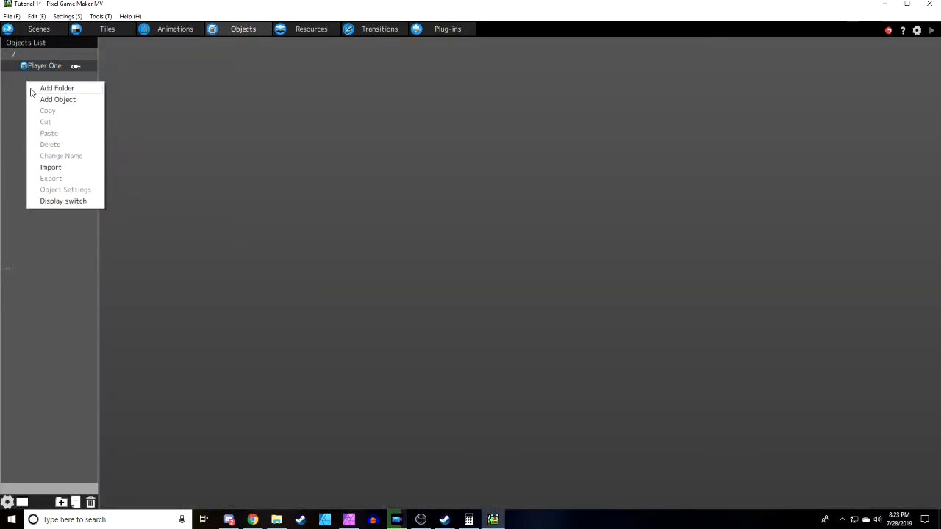
click(38, 100)
drag(323, 78, 292, 79)
text(Barrier)
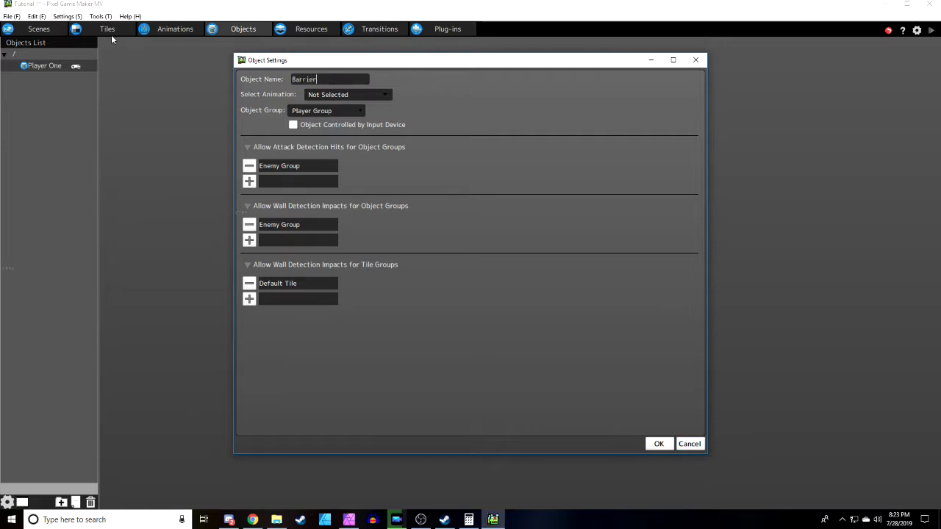
click(318, 96)
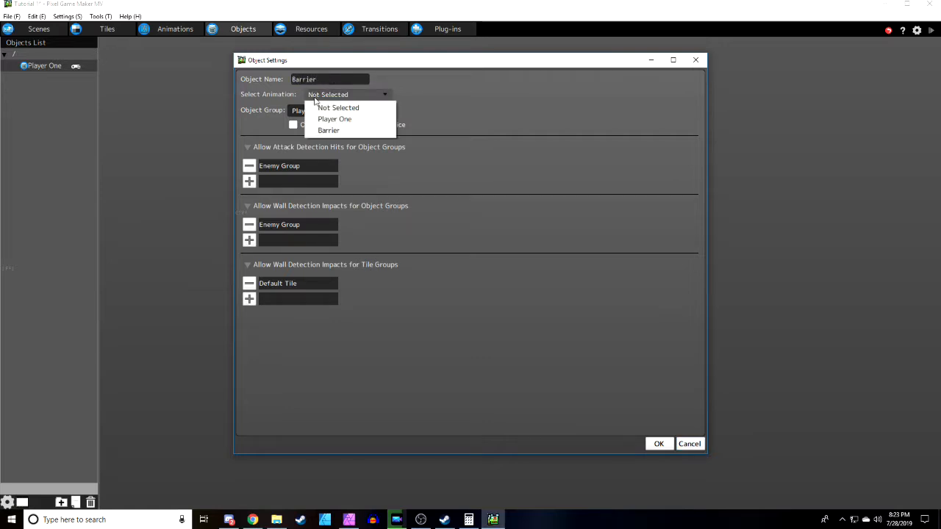
click(324, 130)
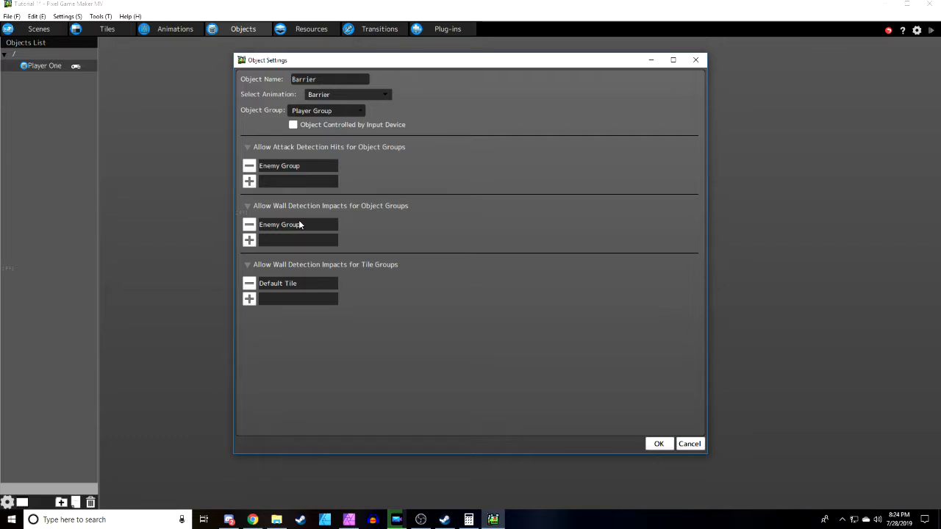
Step: Remove Enemy Group from the Barrier object's attack and wall detection groups, and allow wall detection impacts for Player Group instead
click(250, 167)
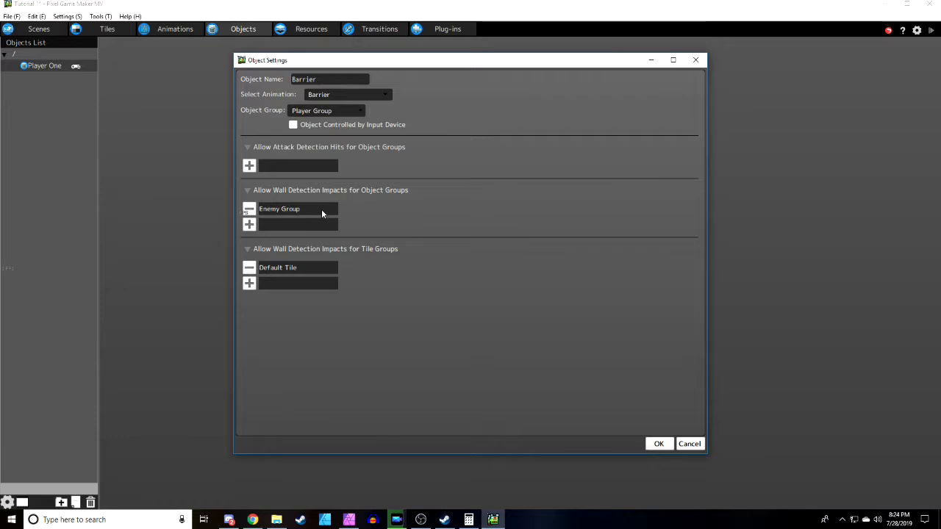
click(249, 209)
click(249, 209)
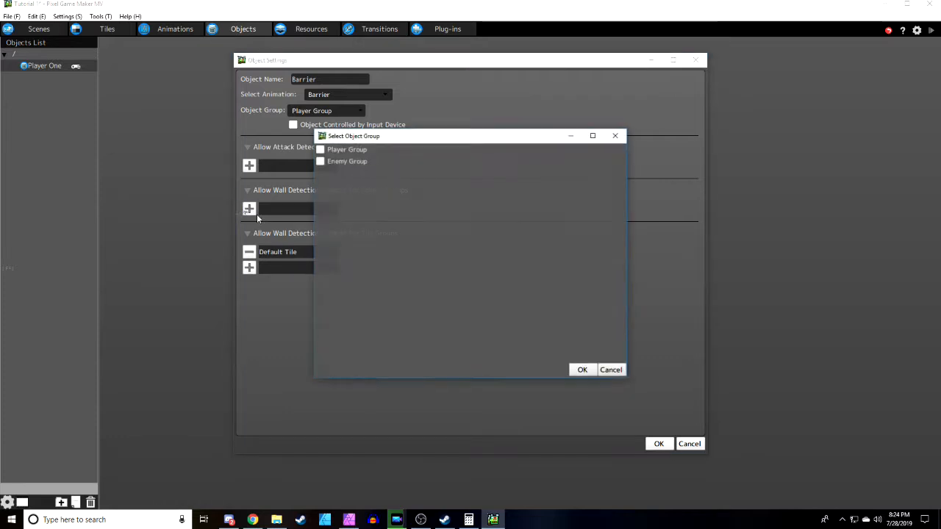
click(331, 150)
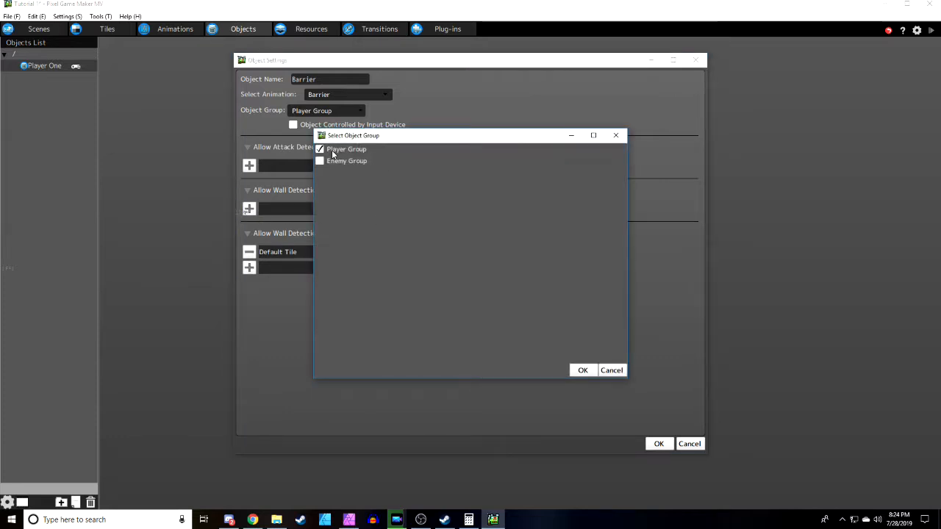
click(583, 371)
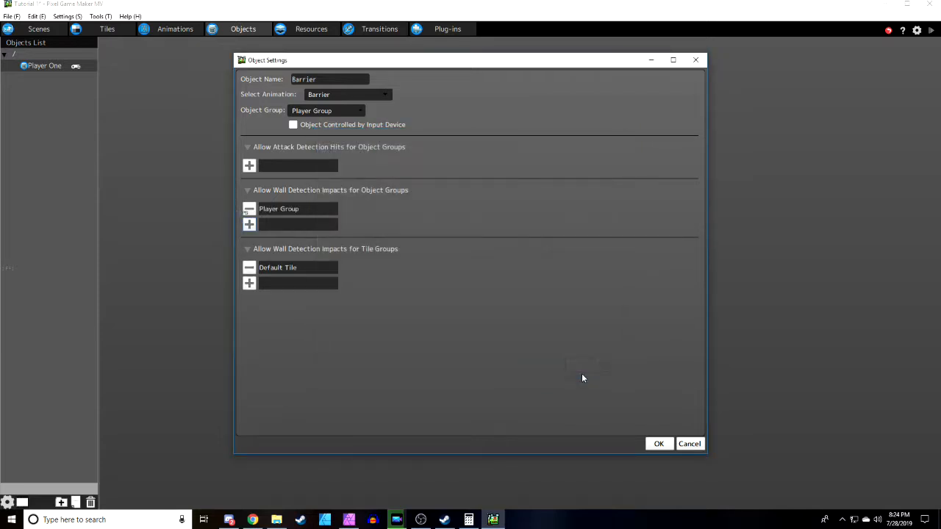
click(657, 443)
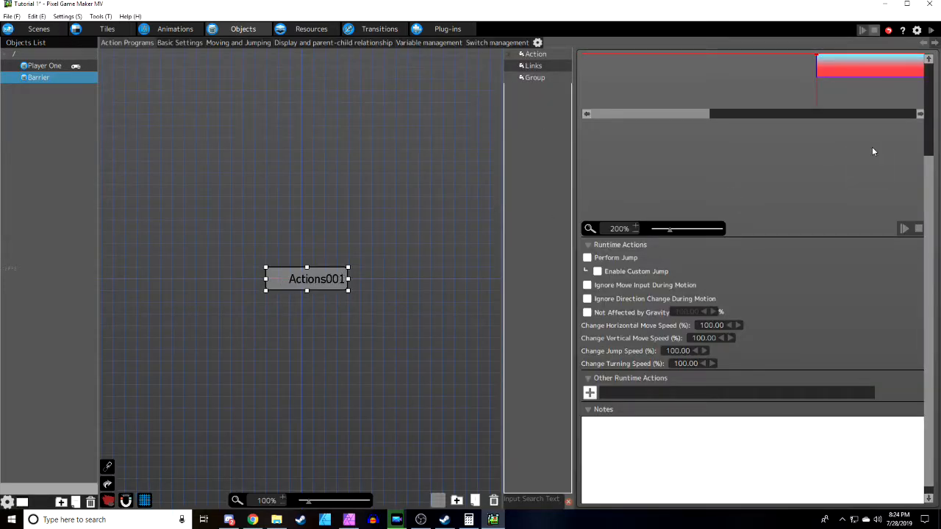
scroll(928, 148, up, 2)
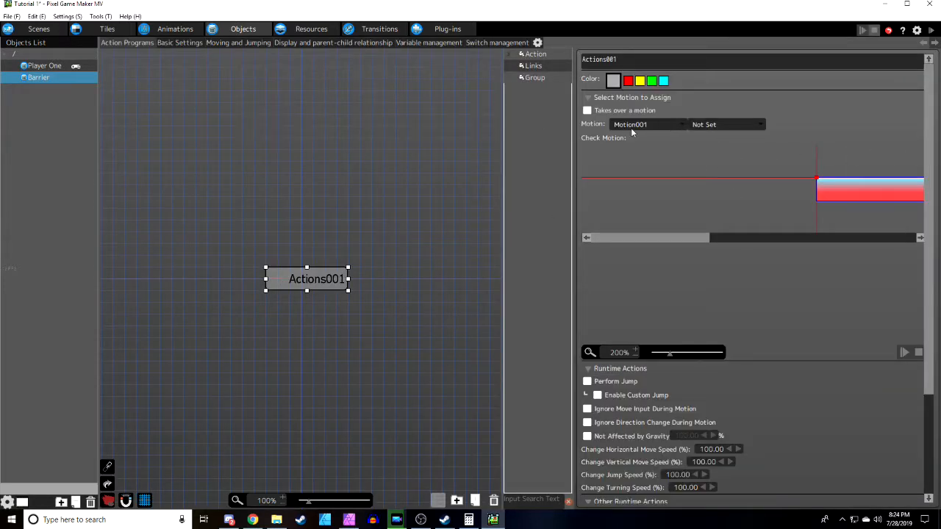
scroll(928, 243, down, 2)
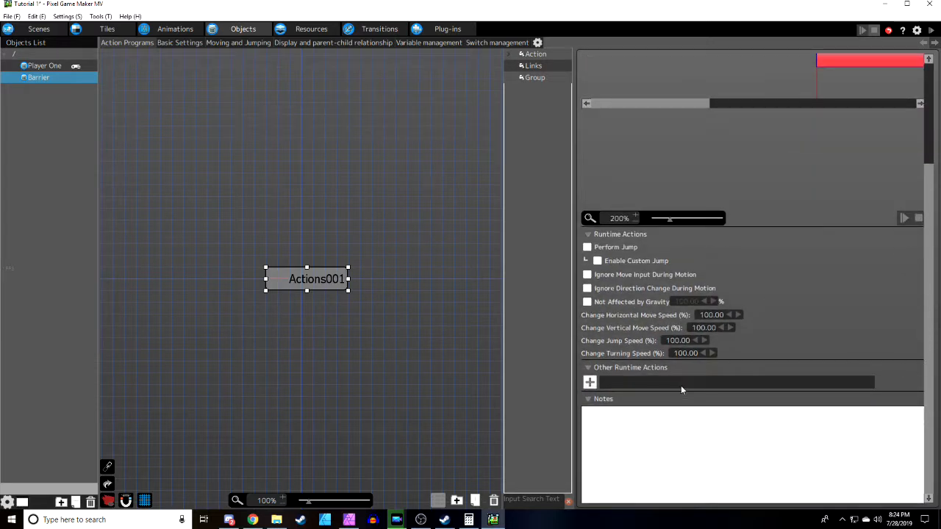
Step: Place two Barrier objects on Layer 1 of Level One, at about X 3, Y 1440 above the ship and X 2, Y 1897 below it
click(39, 28)
click(58, 328)
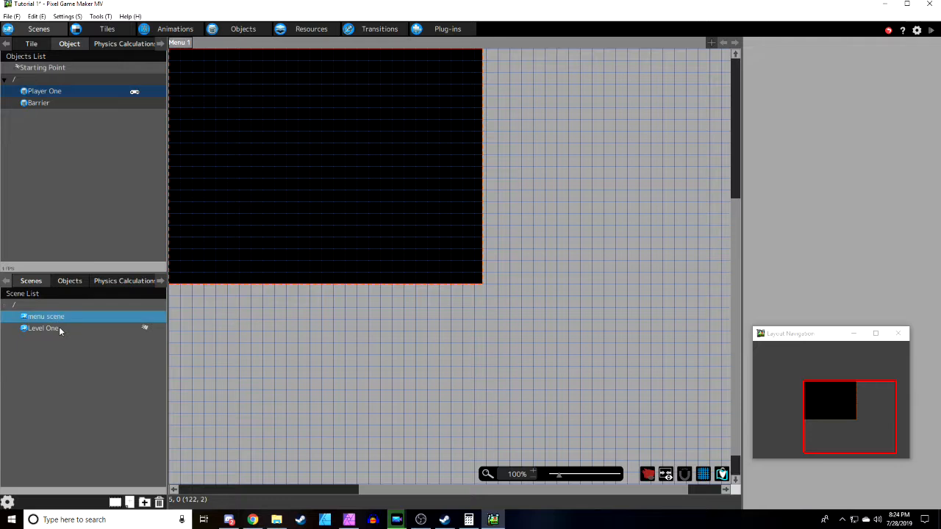
drag(729, 301, 732, 441)
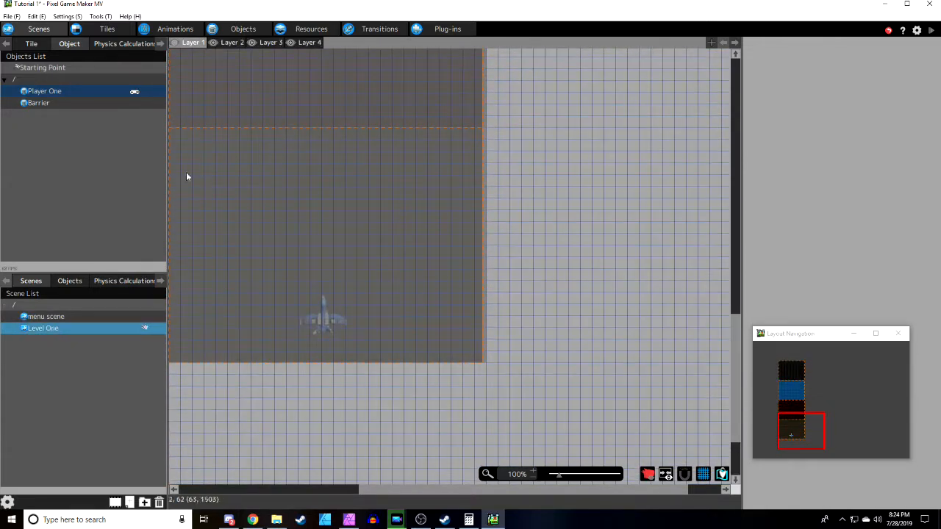
click(50, 103)
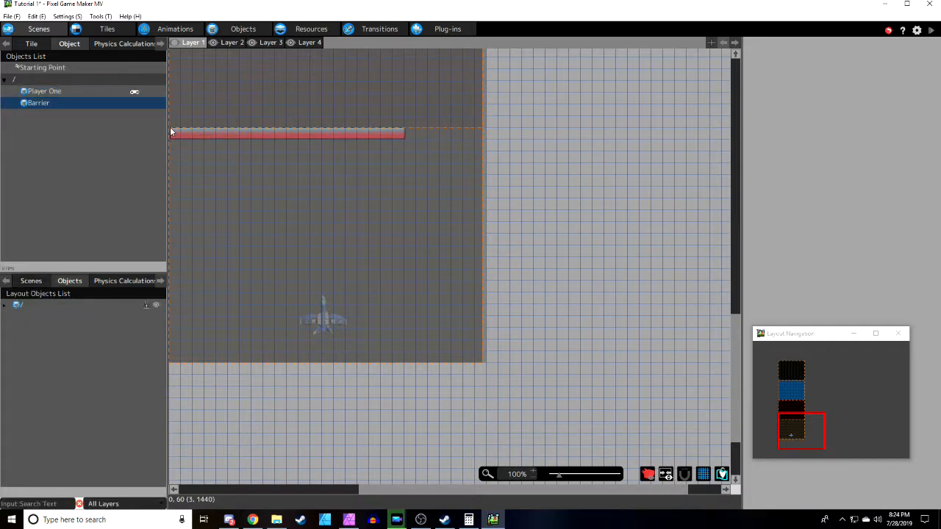
click(170, 135)
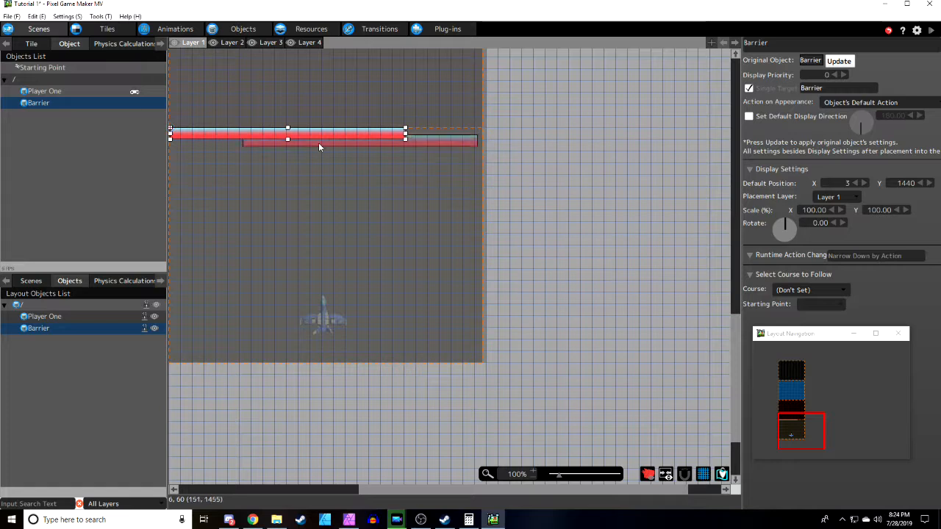
click(169, 354)
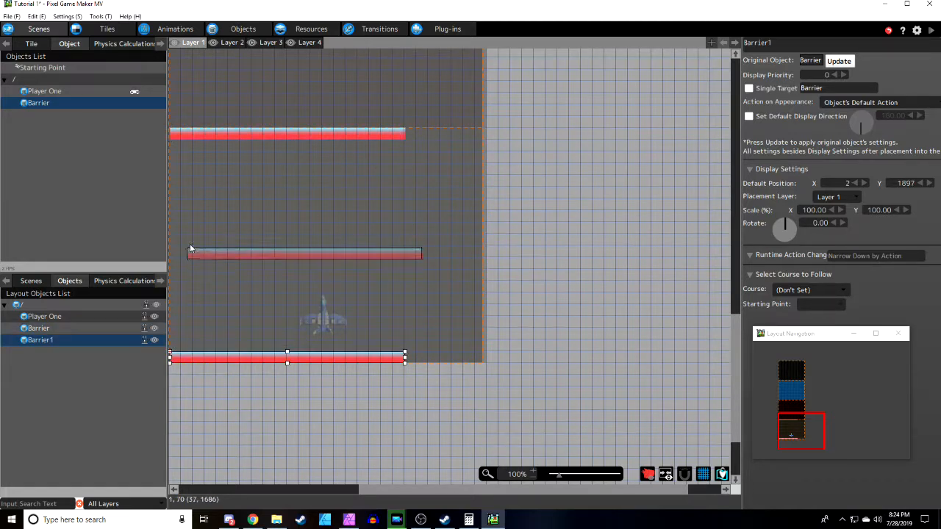
Step: Stretch both barriers across the play area's width, to a horizontal scale of about 132.29% for the upper and 132.92% for the lower
drag(403, 135, 481, 137)
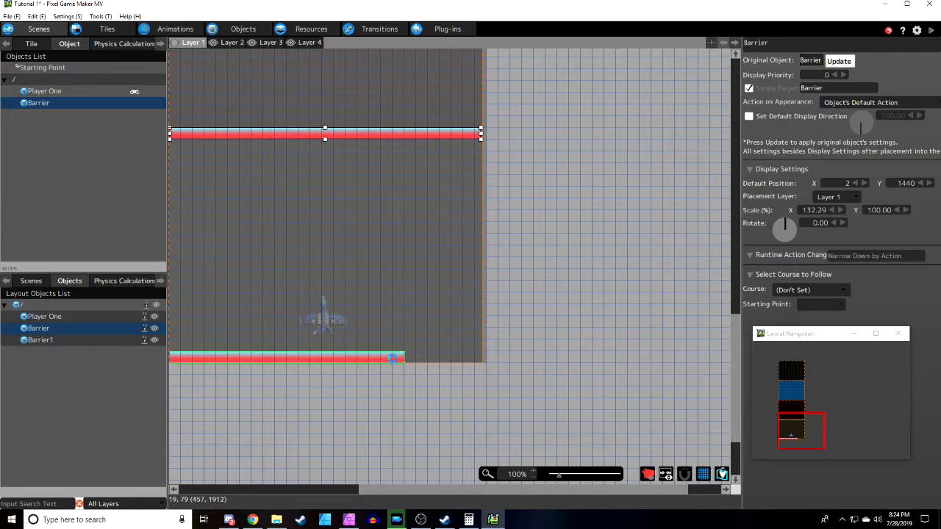
click(397, 359)
drag(409, 360, 485, 362)
Step: Flatten both barriers to a vertical scale of 33.33%, keeping the lower one on the scene's bottom edge and the upper at Y 1440
drag(327, 356, 327, 361)
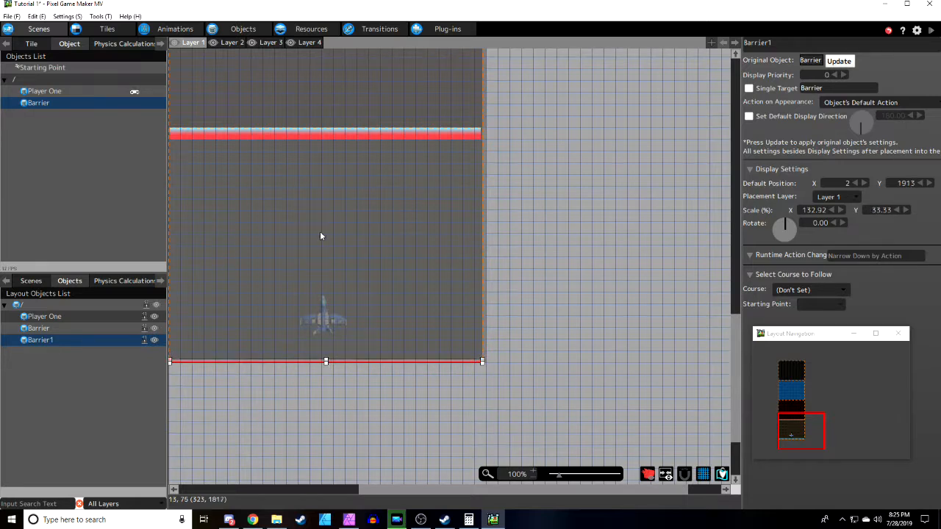
click(324, 139)
drag(324, 140, 326, 133)
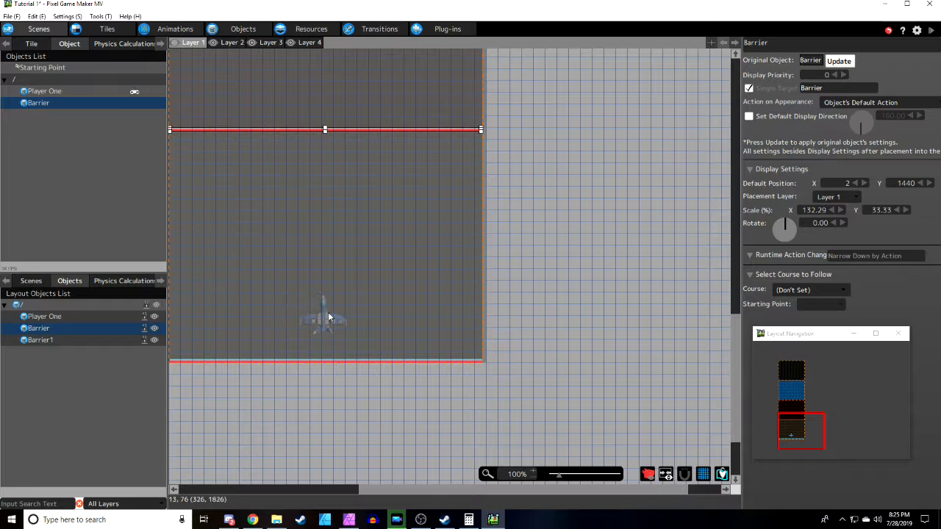
Step: Enable Fix Relative Position to Camera in the Barrier object's basic settings, and return to the Level One scene
click(243, 29)
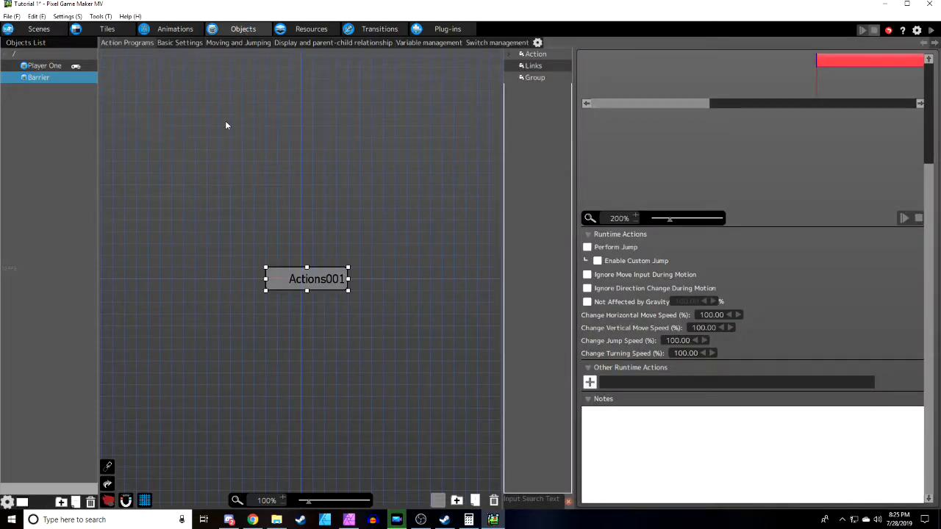
click(185, 43)
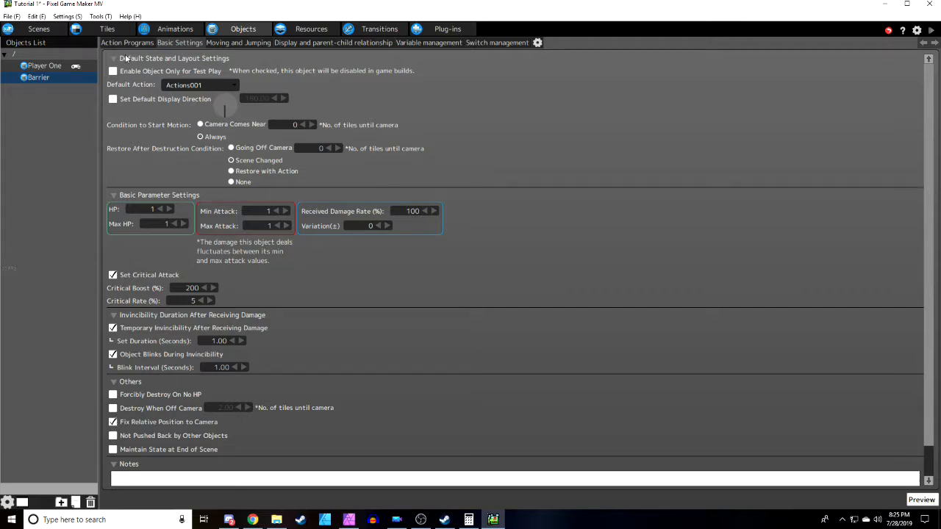
click(56, 31)
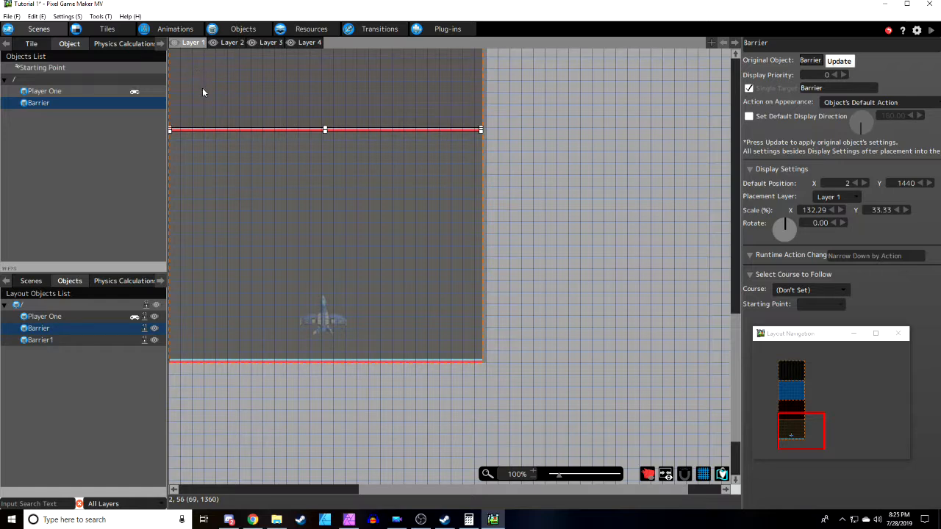
Step: Save the project and test-play the game, flying the ship against the barriers above and below it
click(10, 16)
click(33, 54)
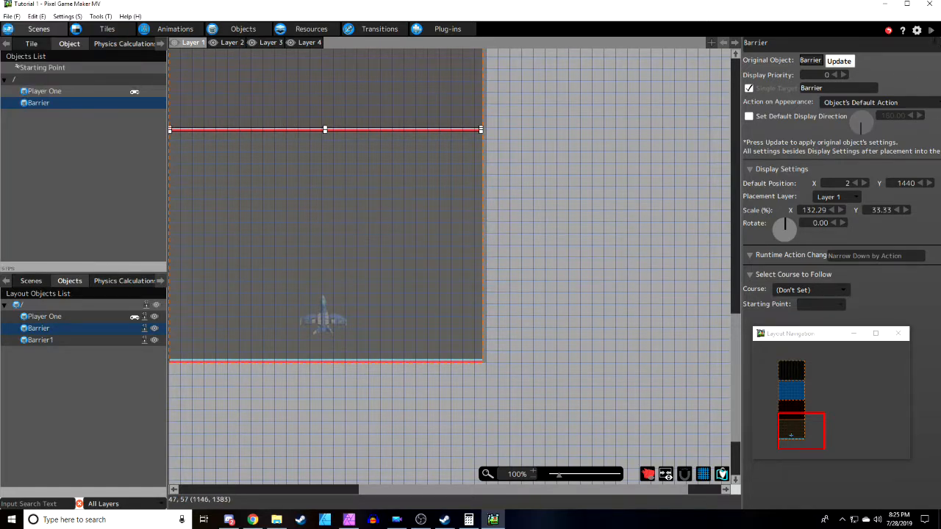
click(931, 31)
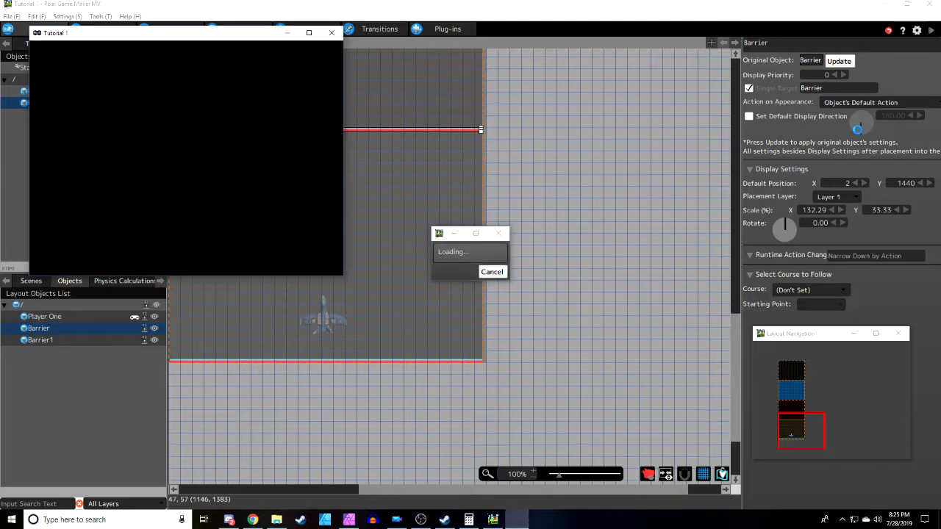
key(Down)
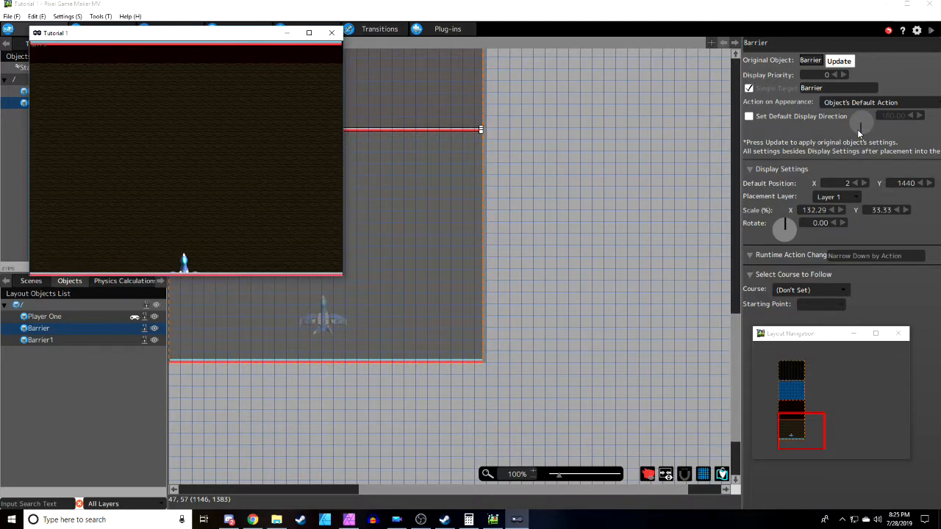
key(Up)
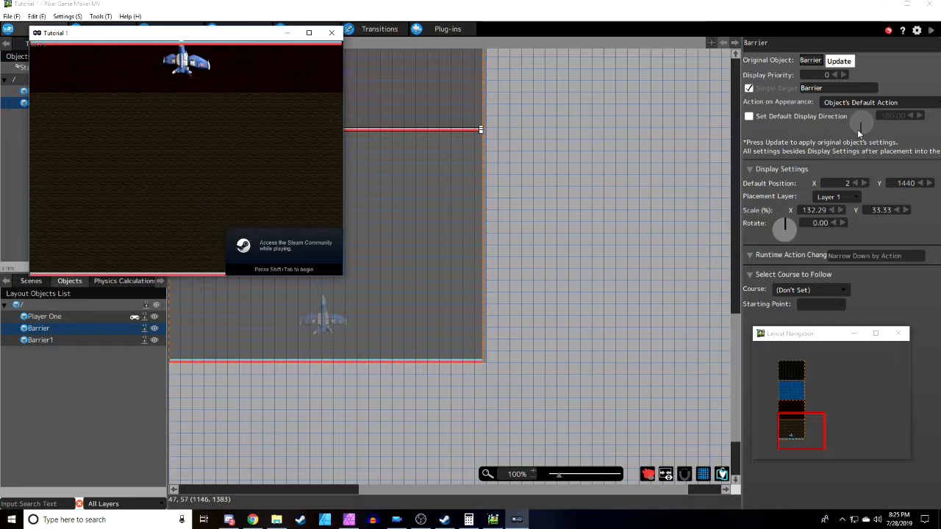
key(Down)
key(Up)
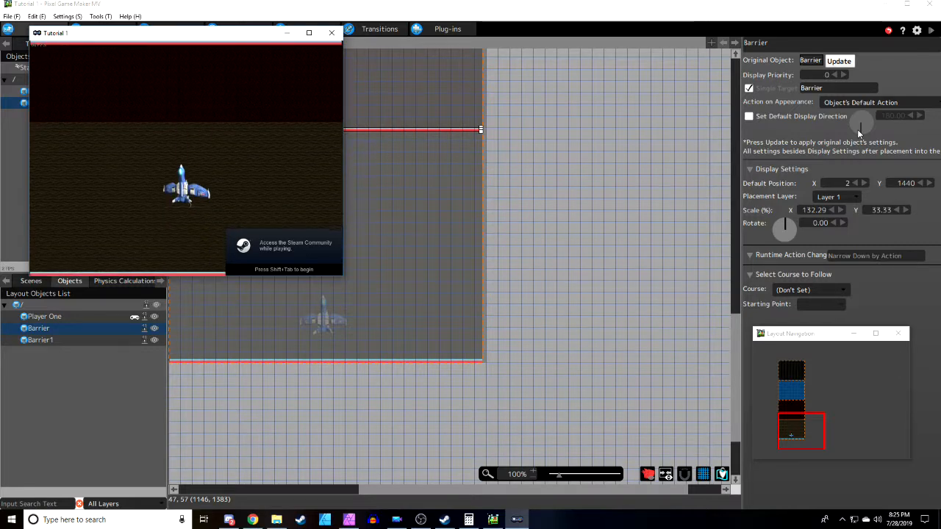
key(Right)
key(Left)
key(Up)
key(Down)
key(Up)
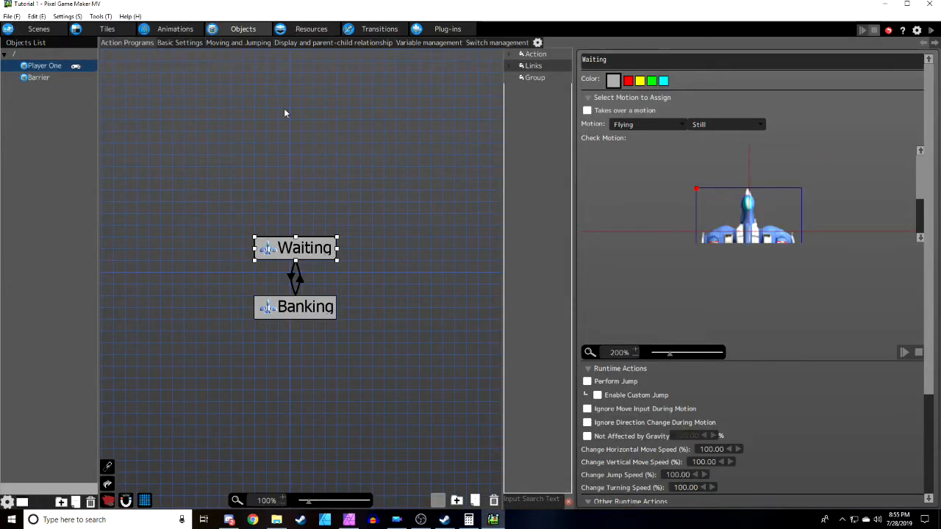
Step: In Player One's object settings, remove and restore Player Group and Enemy Group under Allow Wall Detection Impacts for Object Groups
right_click(36, 65)
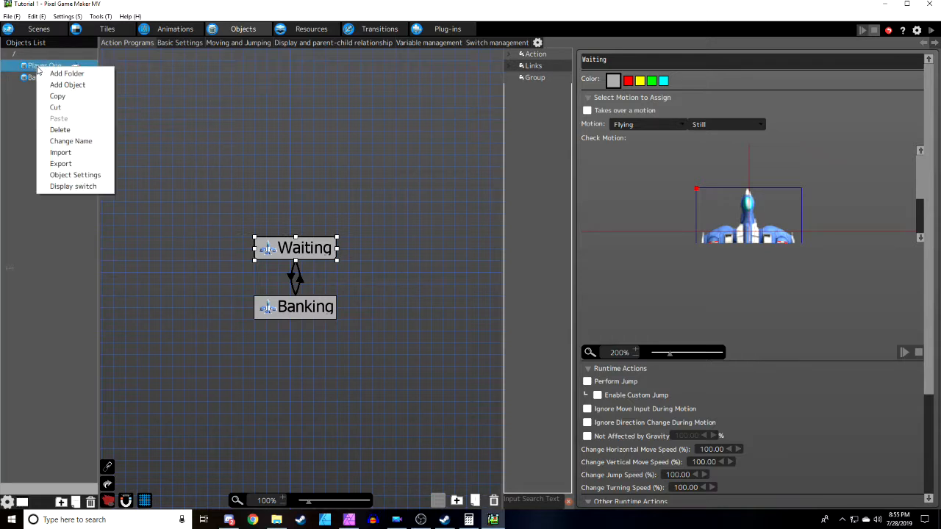
click(80, 177)
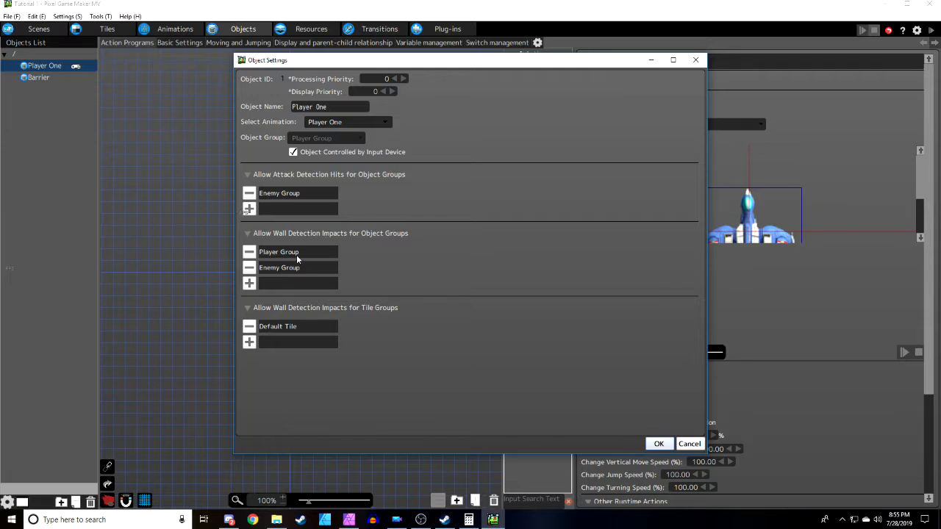
click(249, 252)
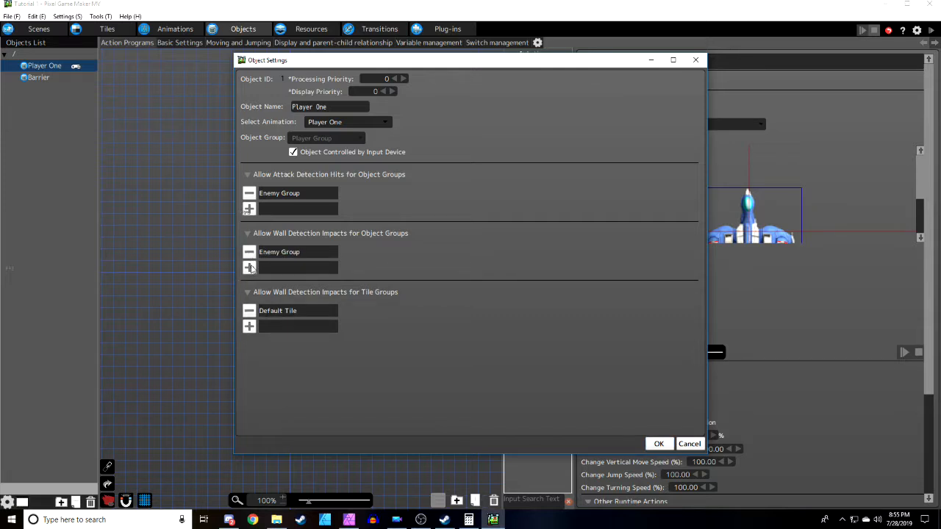
click(249, 268)
click(320, 161)
click(582, 370)
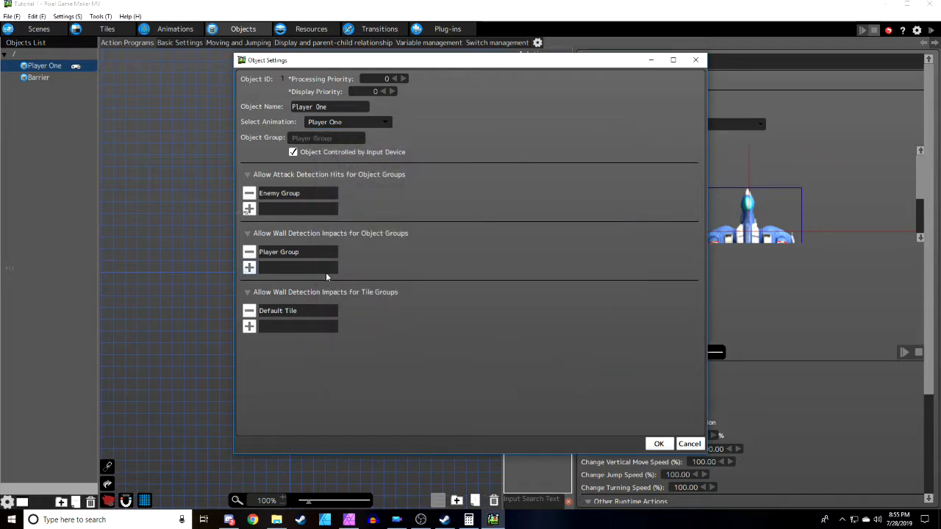
click(249, 268)
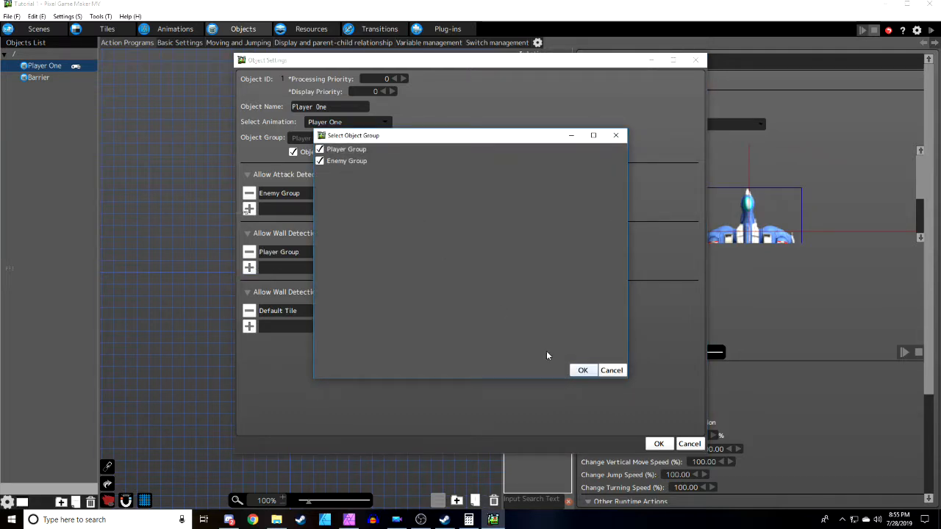
click(583, 369)
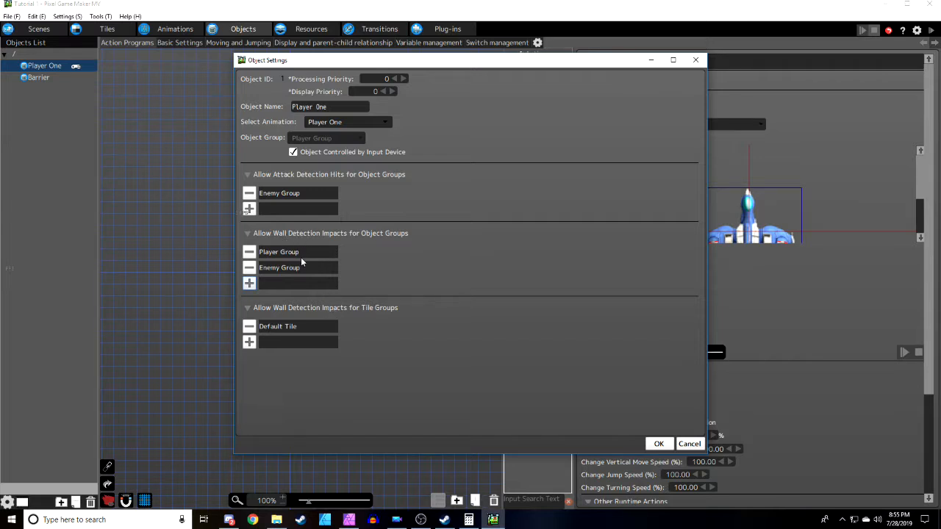
click(654, 445)
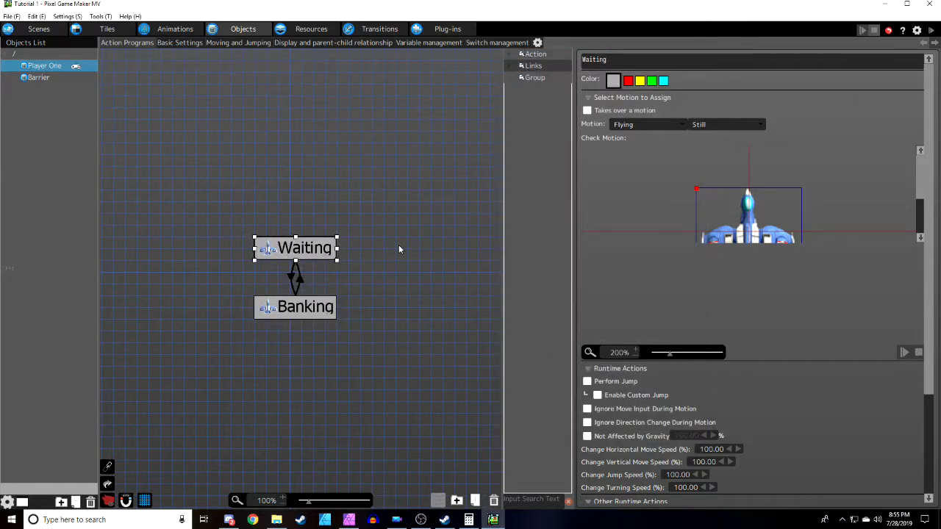
Step: Save the project and test-play the game, steering the ship in all directions between both barriers, and close the test window
key(ctrl+s)
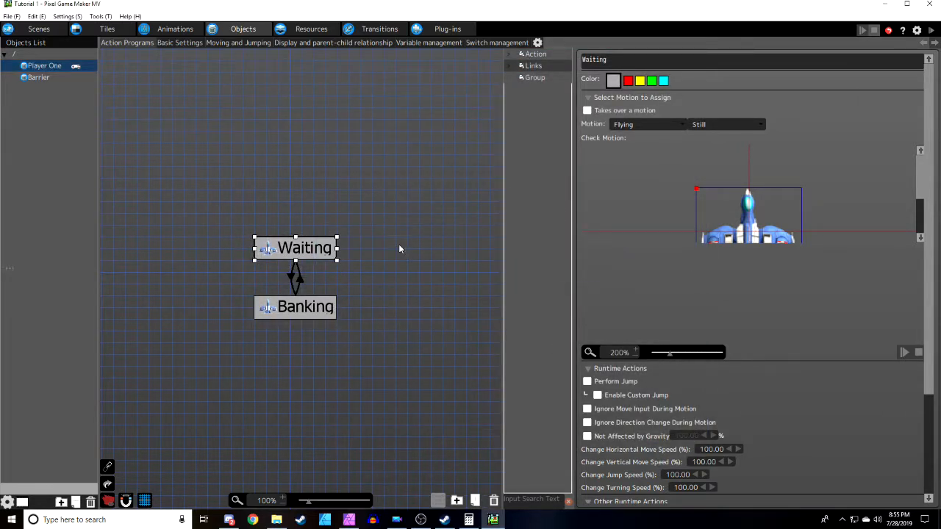
key(F5)
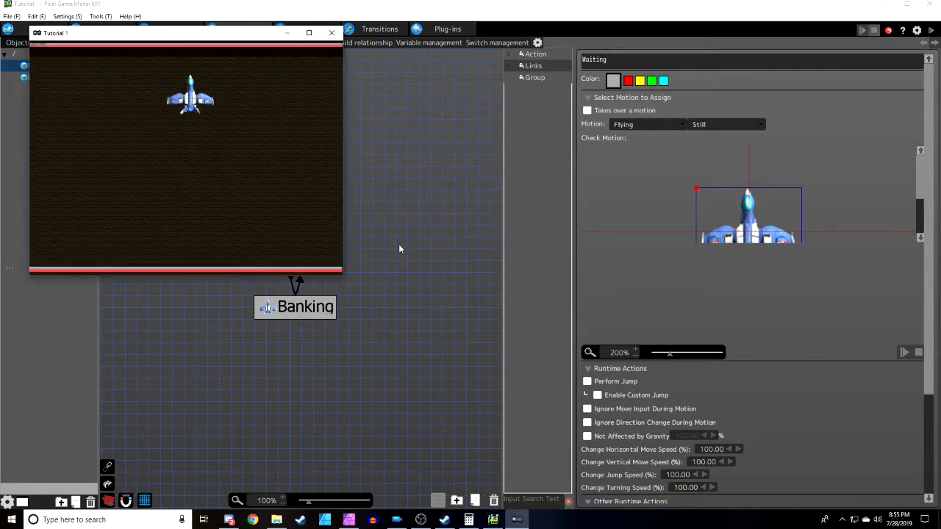
key(Up)
key(Left)
key(Down)
key(Right)
key(Right)
key(Up)
key(Left)
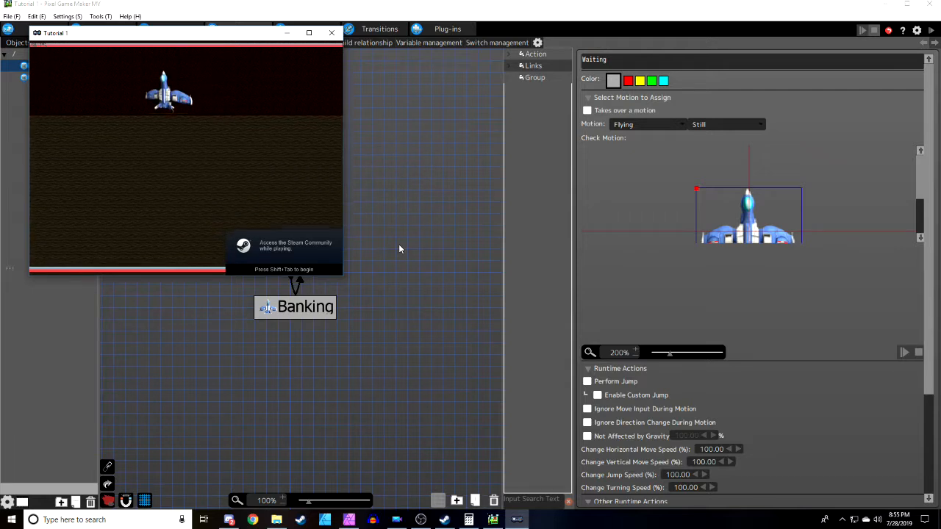
key(Left)
key(Down)
key(Right)
key(Up)
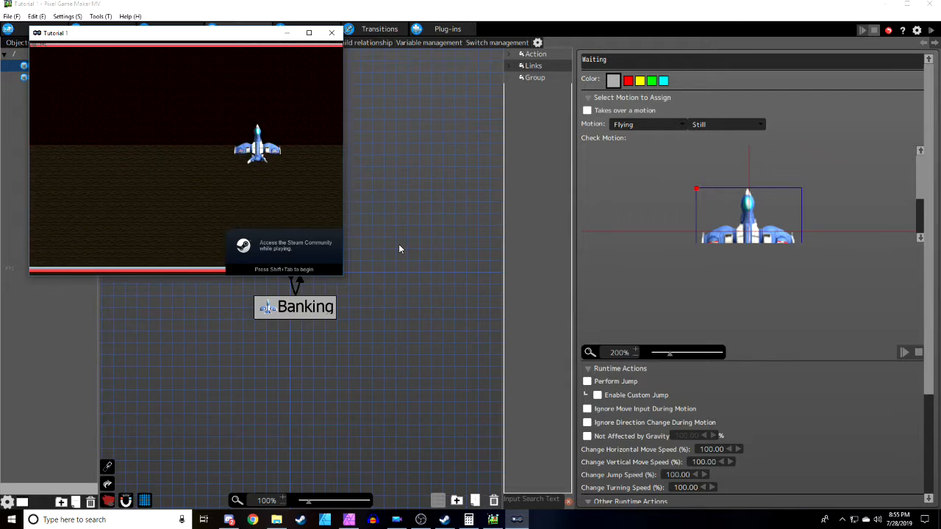
key(Up)
key(Left)
key(Down)
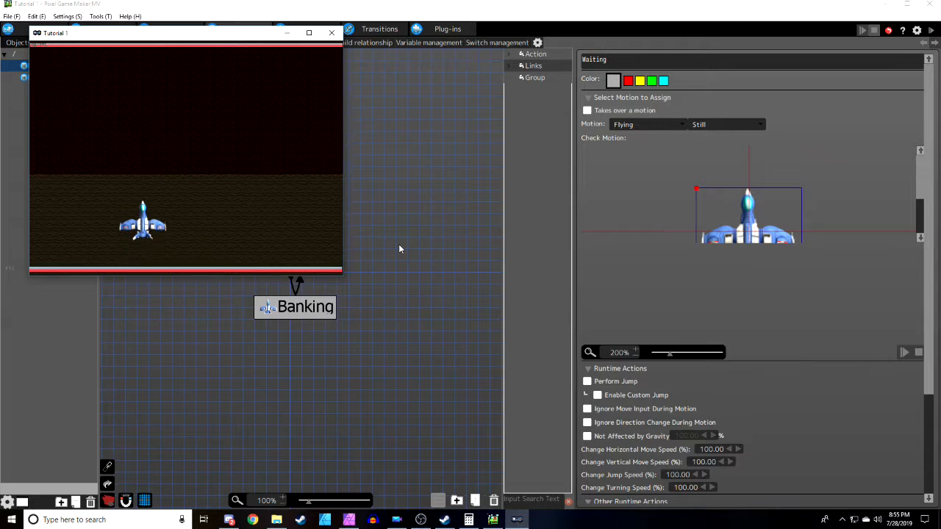
key(Up)
key(Down)
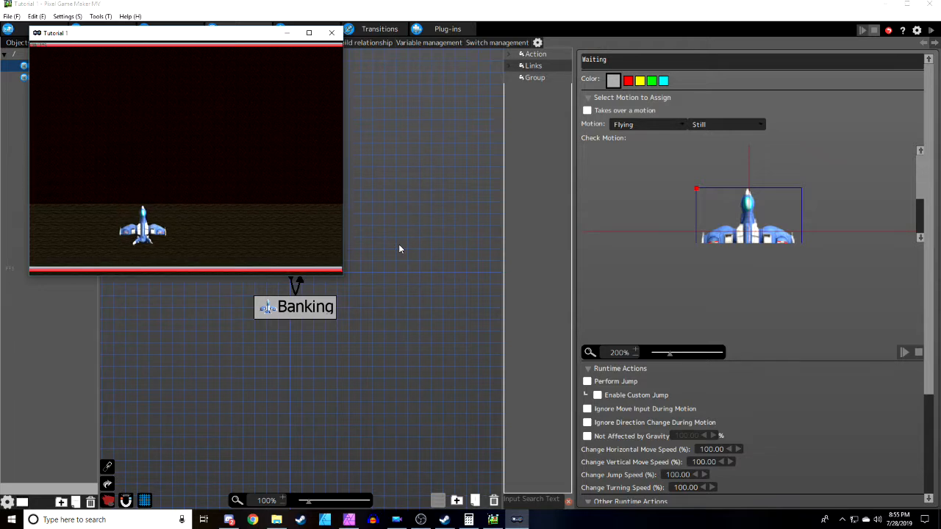
click(331, 33)
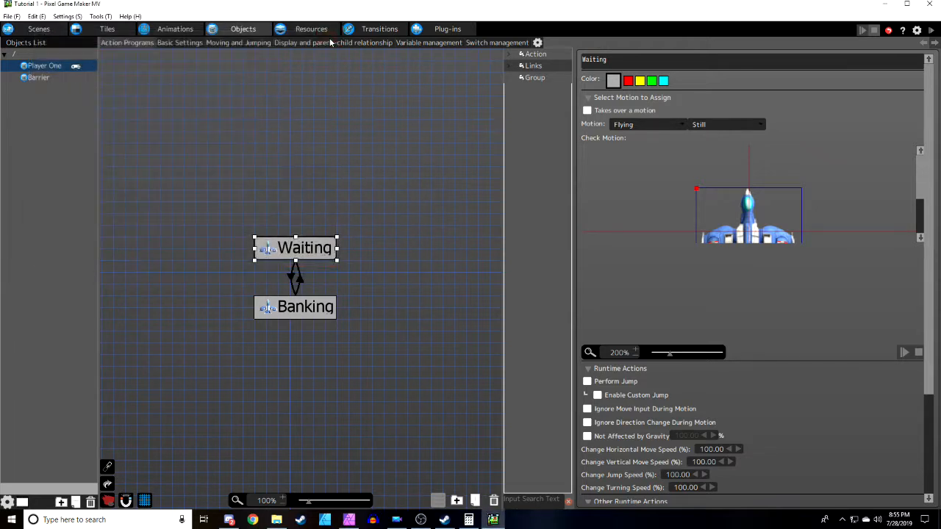
click(11, 17)
click(29, 66)
Step: Make the Barrier invisible by setting the opacity of its animation frame to 0
click(44, 77)
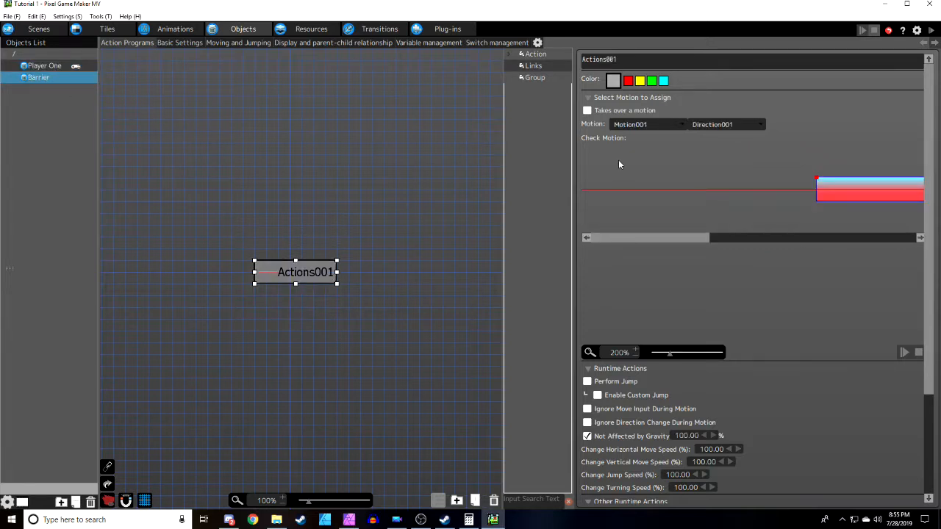
scroll(704, 334, down, 3)
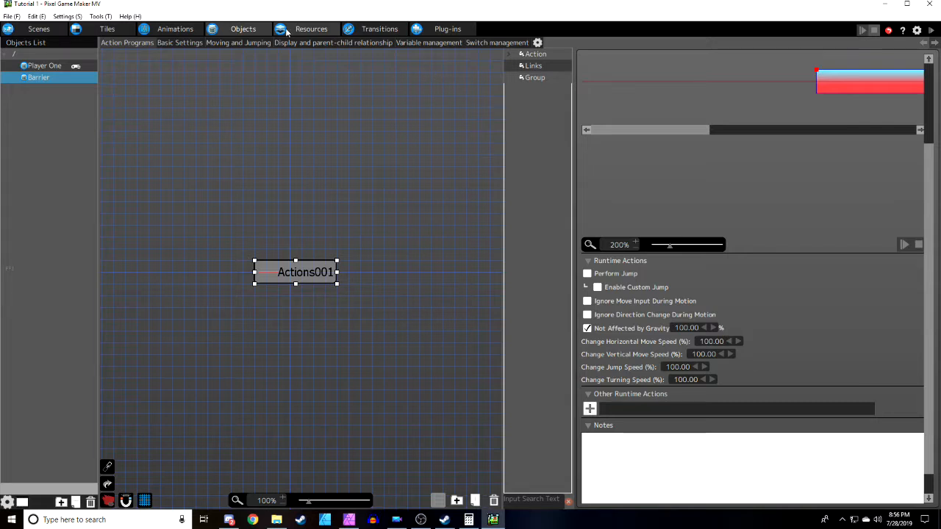
click(184, 29)
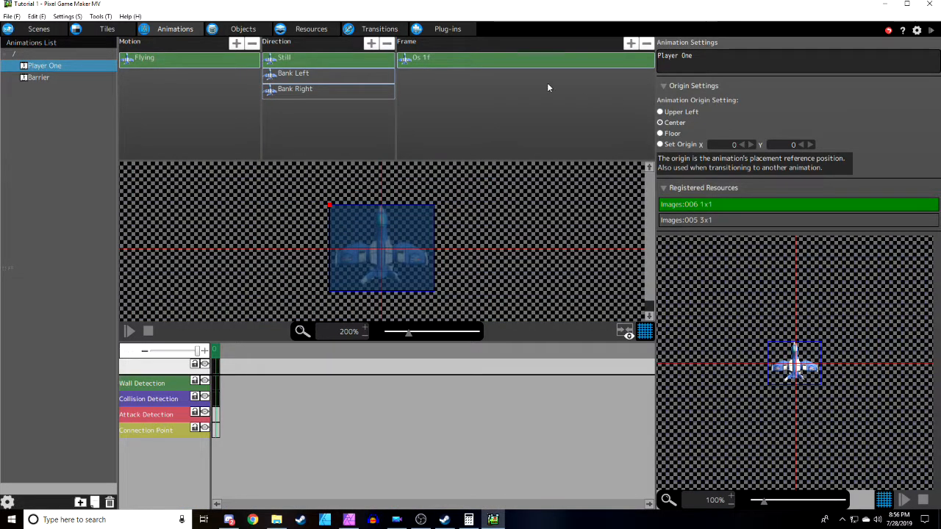
click(458, 57)
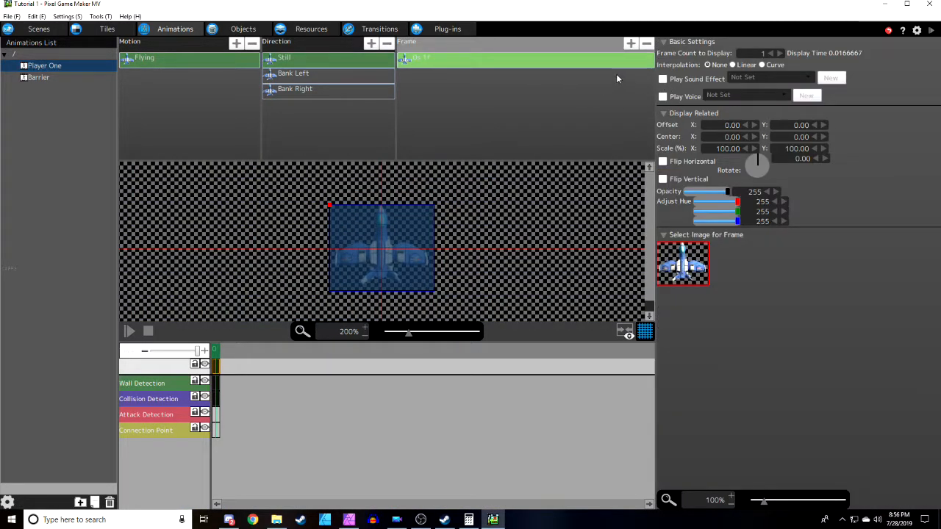
click(149, 64)
click(59, 74)
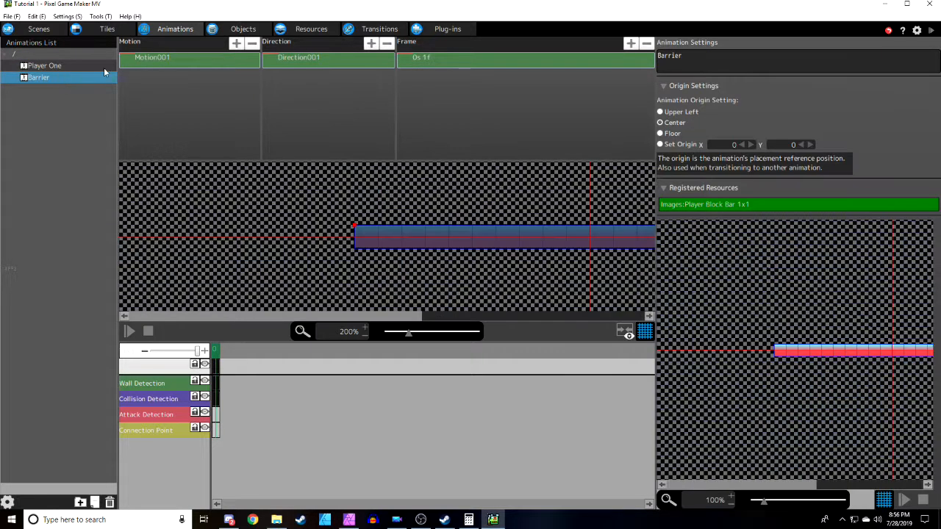
click(167, 62)
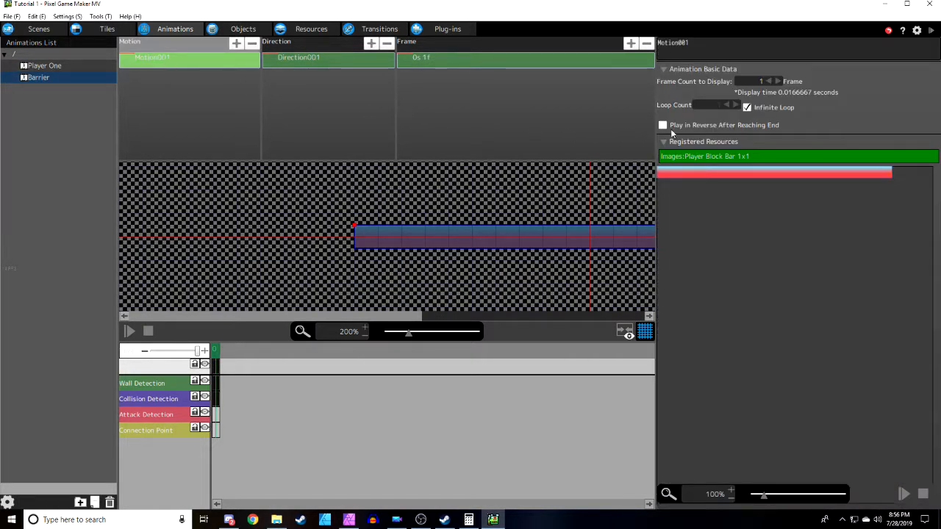
click(443, 59)
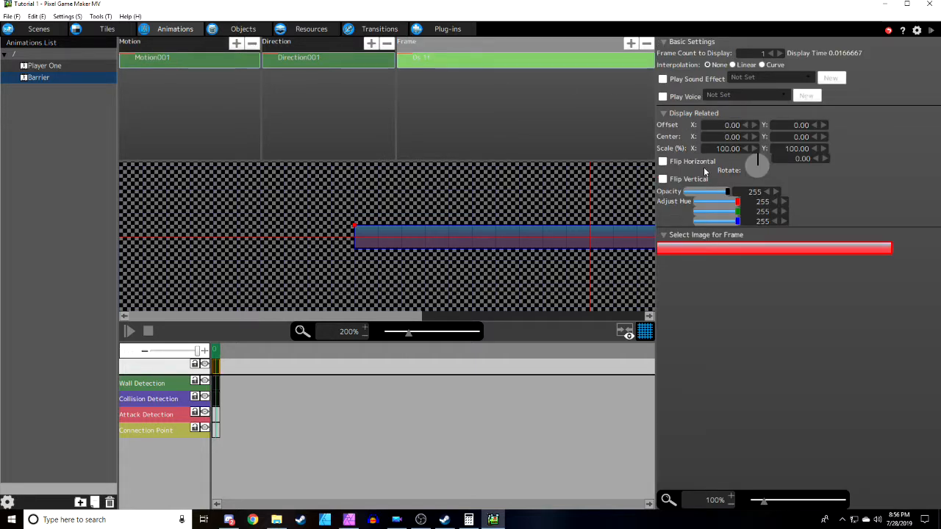
drag(728, 192, 651, 188)
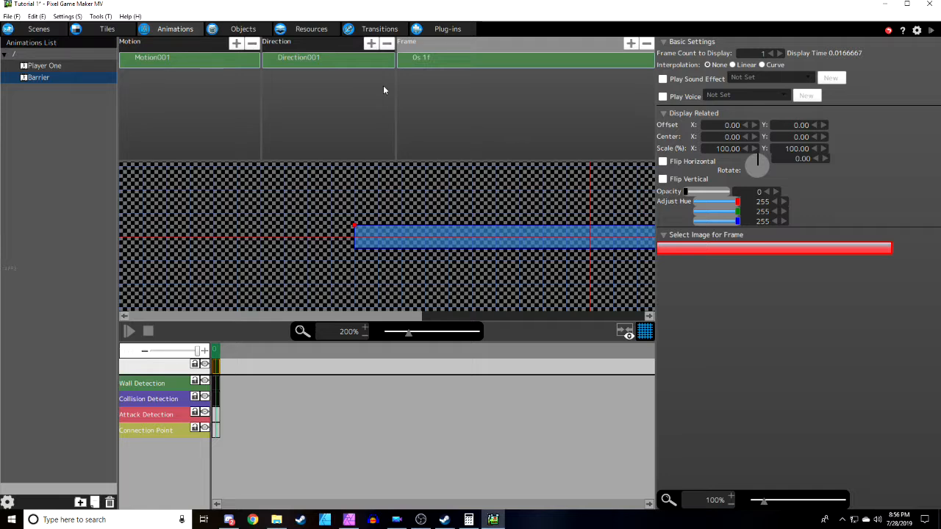
Step: Test-play the game with the invisible barriers, flying the ship in all directions to check the edges of the play area
key(F5)
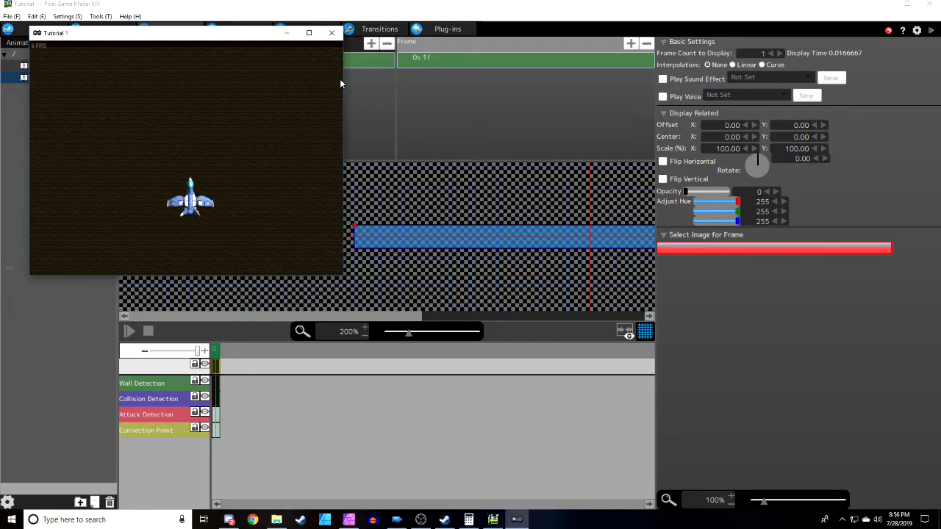
key(Left)
key(Down)
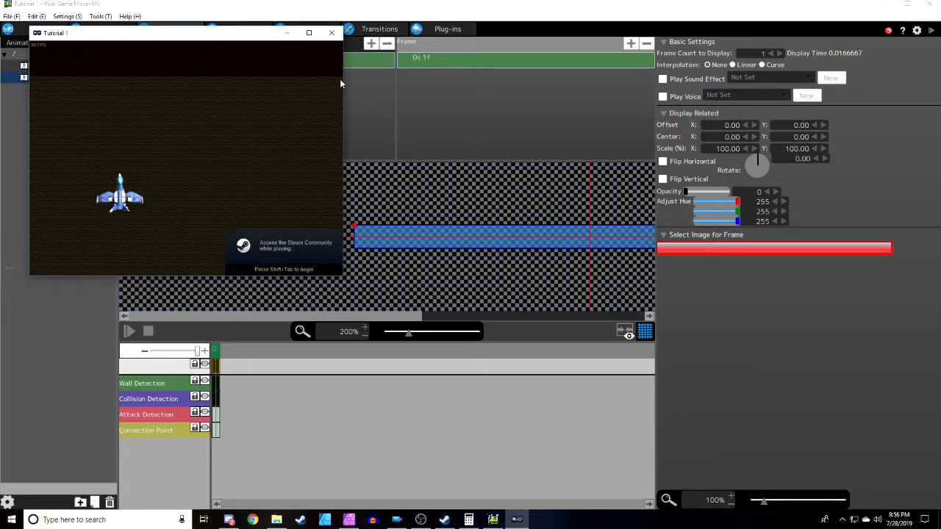
key(Right)
key(Up)
key(Left)
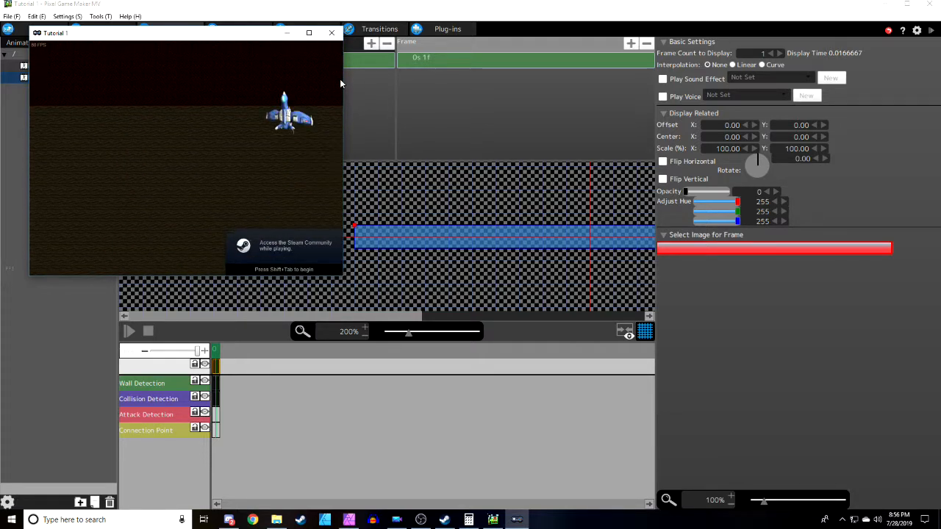
key(Down)
key(Down)
key(Right)
key(Up)
key(Left)
key(Down)
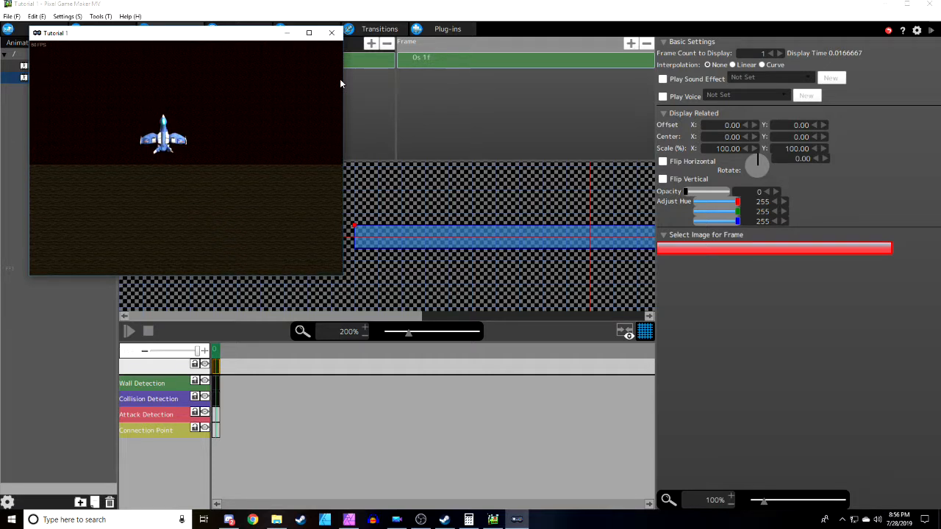
key(Left)
key(Right)
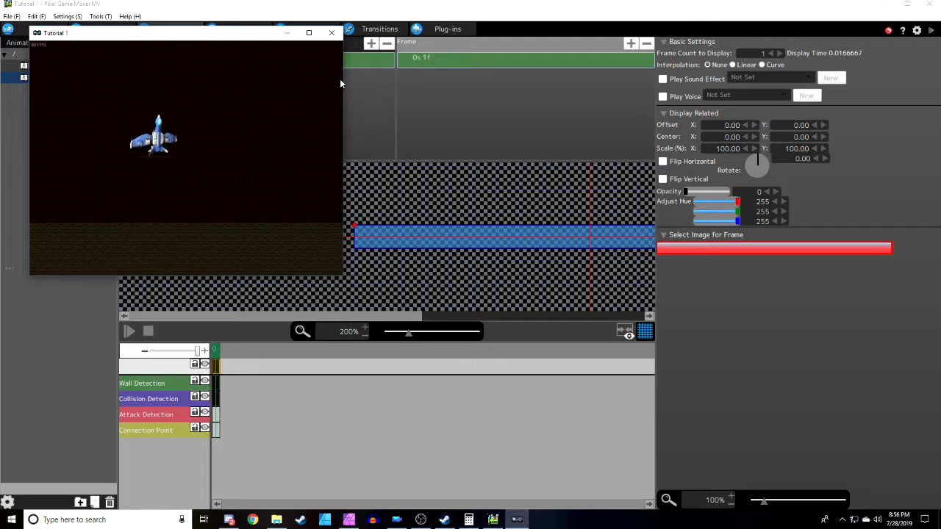
key(Up)
key(Left)
key(Down)
key(Up)
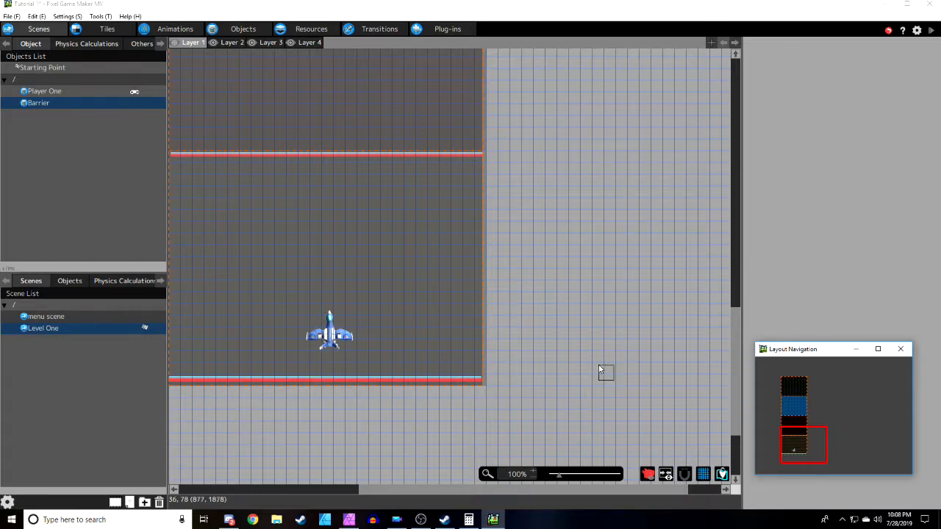
Step: Create a motion animation named Laser from the pew(2) image and set its origin to Center
click(175, 29)
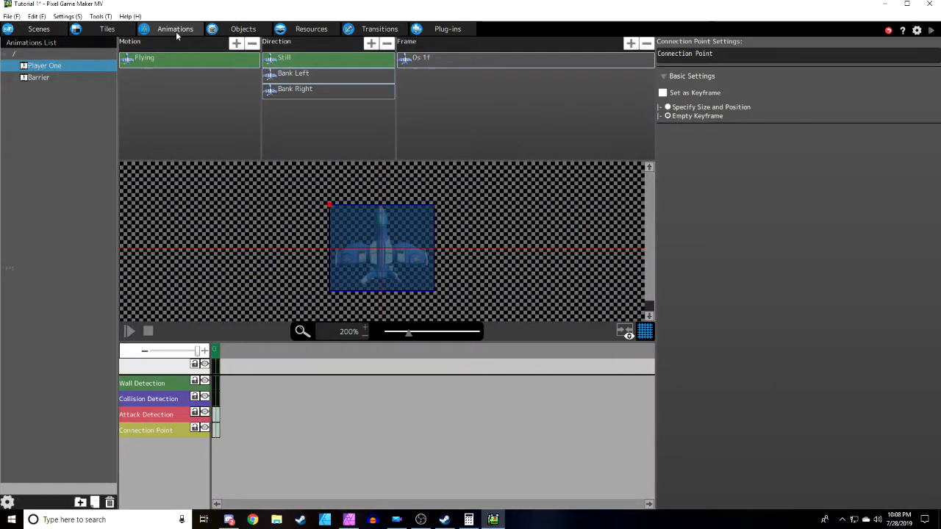
right_click(50, 94)
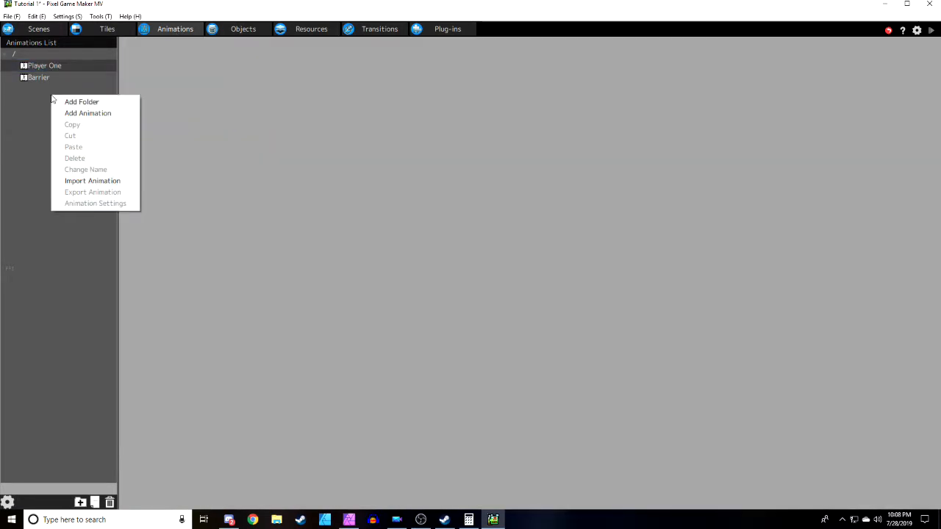
click(75, 115)
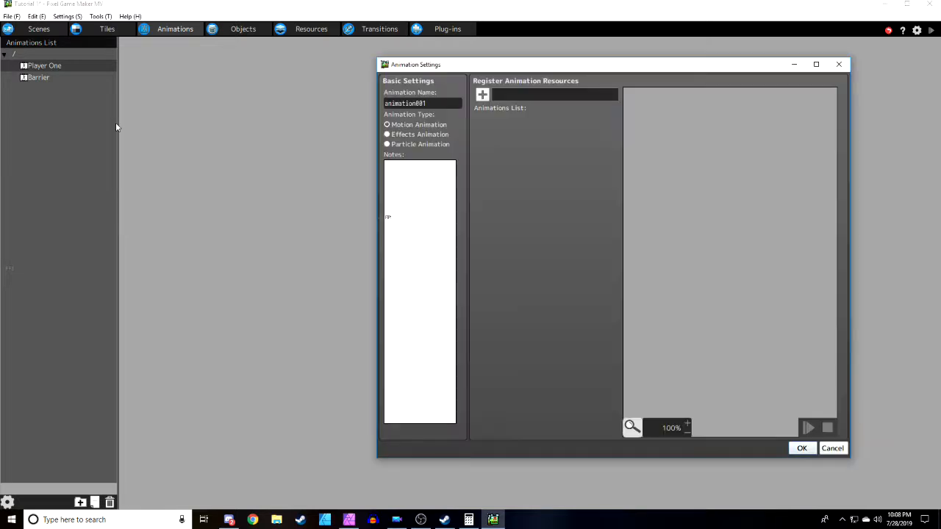
double_click(405, 104)
text(Laser)
click(482, 94)
click(523, 162)
double_click(724, 228)
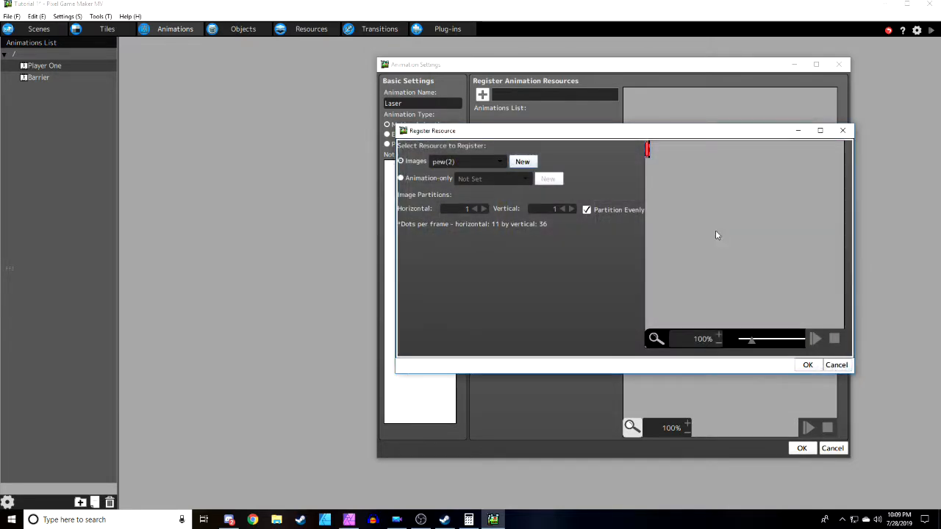
click(809, 365)
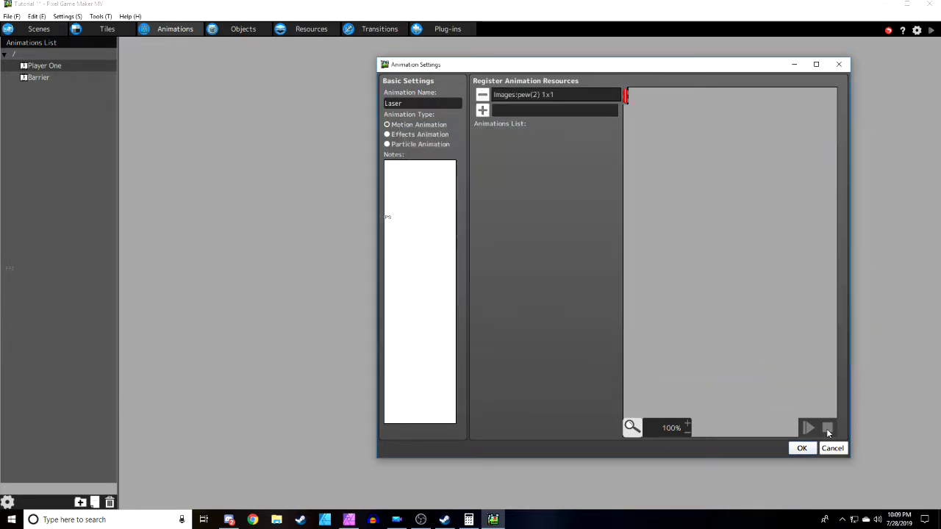
click(802, 448)
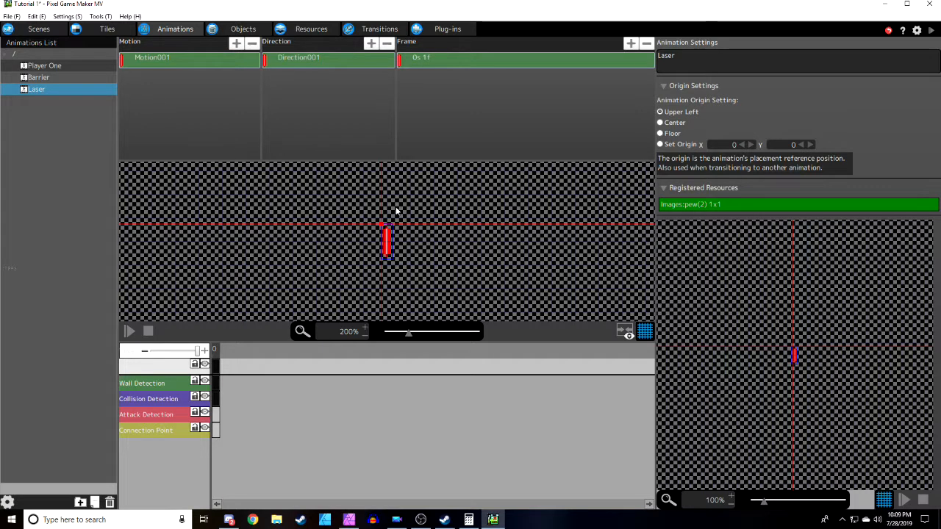
click(672, 127)
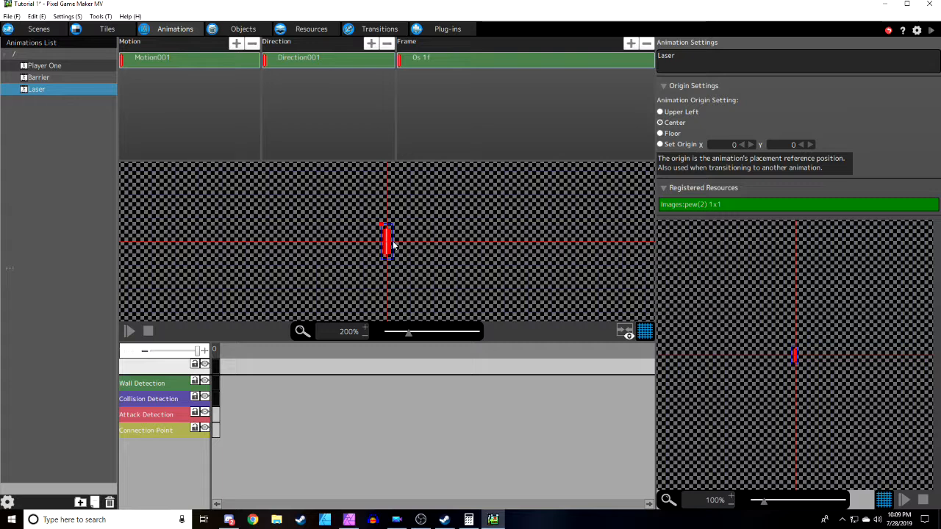
Step: Enable Bullet Shot Settings for the Player One object and open its bullet settings
click(46, 66)
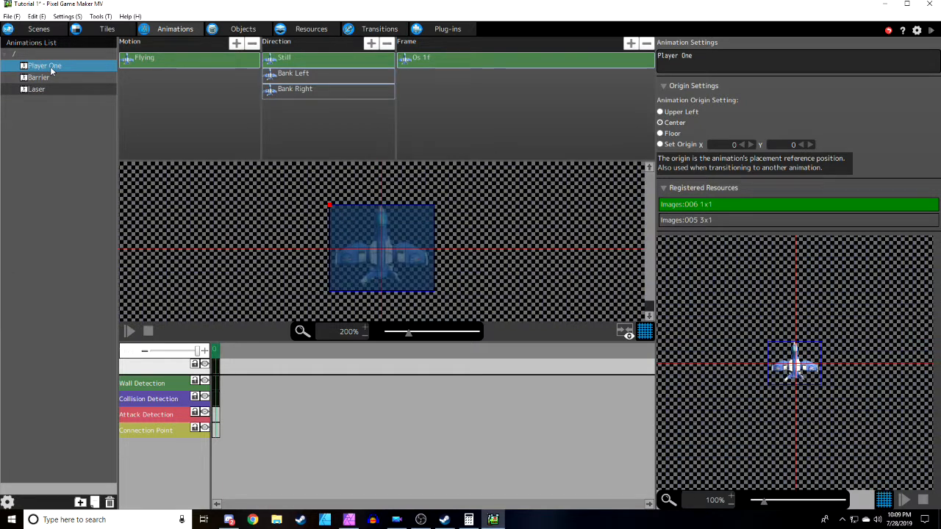
click(243, 29)
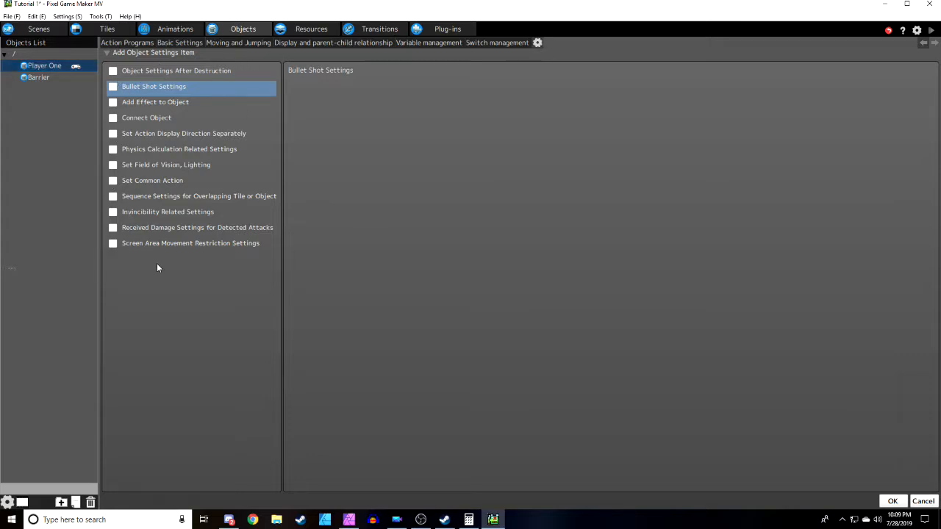
click(114, 87)
click(891, 501)
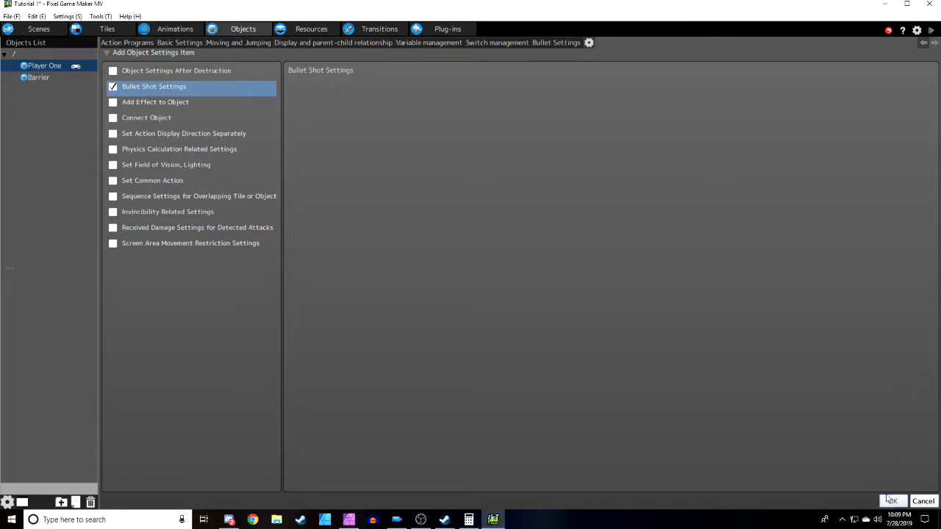
click(552, 44)
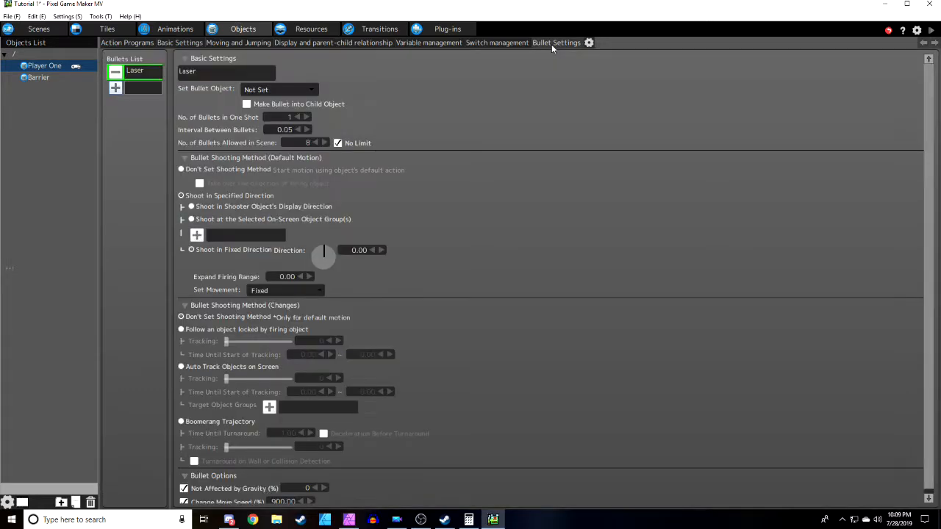
Step: Remove Player One's existing Laser bullet and add a new bullet named Red Laser
click(115, 72)
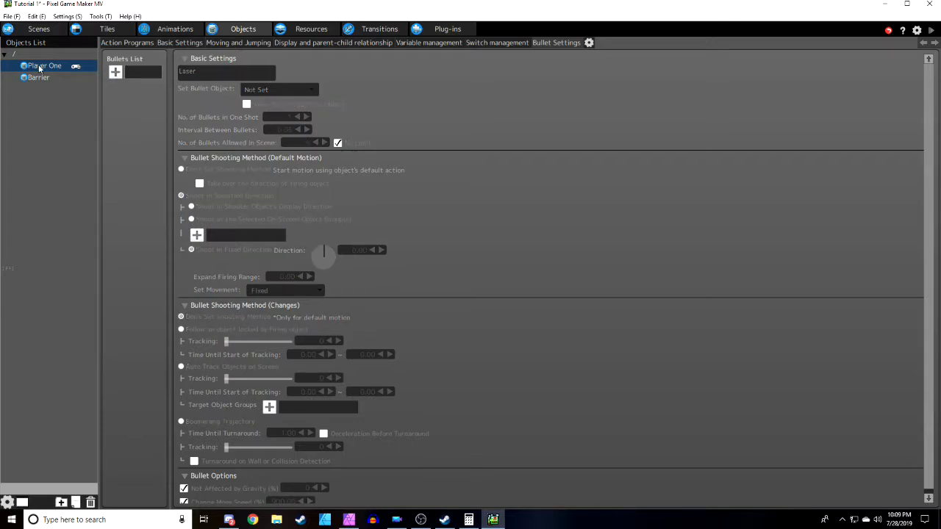
click(115, 72)
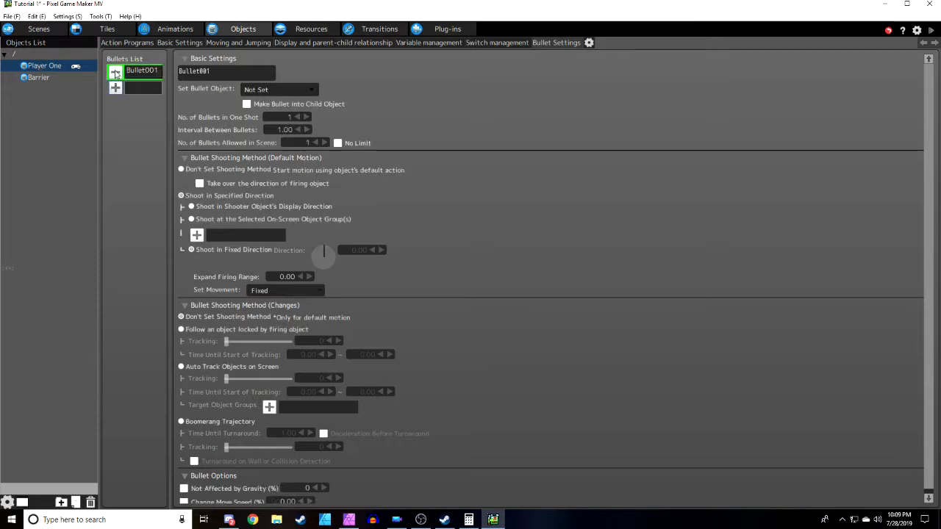
drag(211, 72, 159, 78)
text(Red Laser)
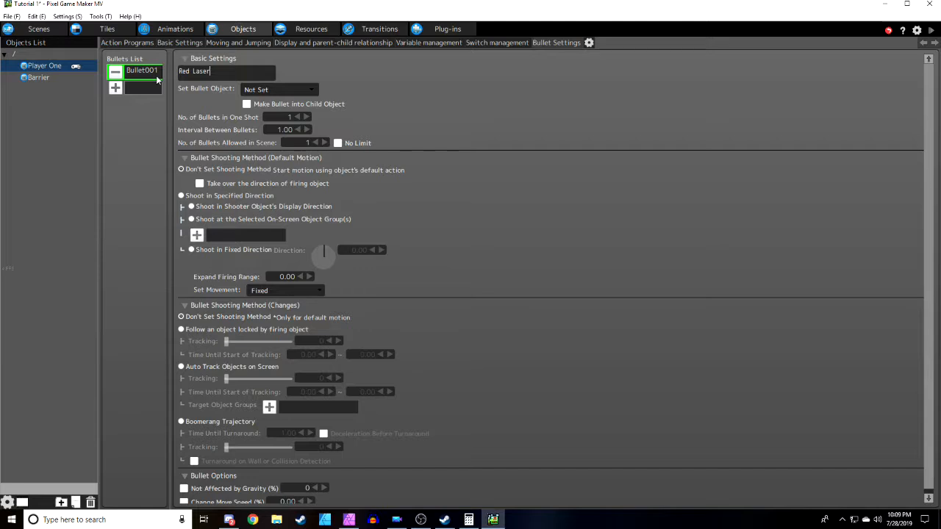
click(423, 102)
click(264, 91)
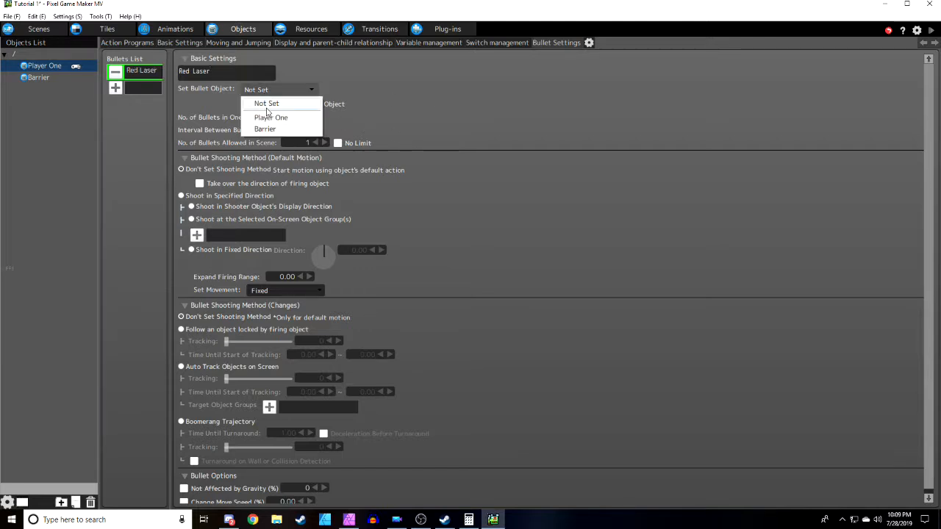
click(279, 103)
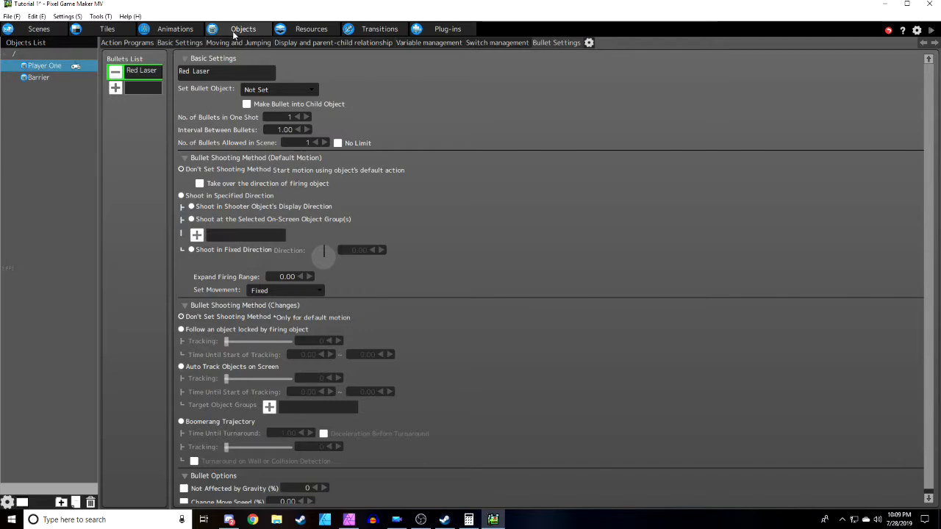
click(182, 29)
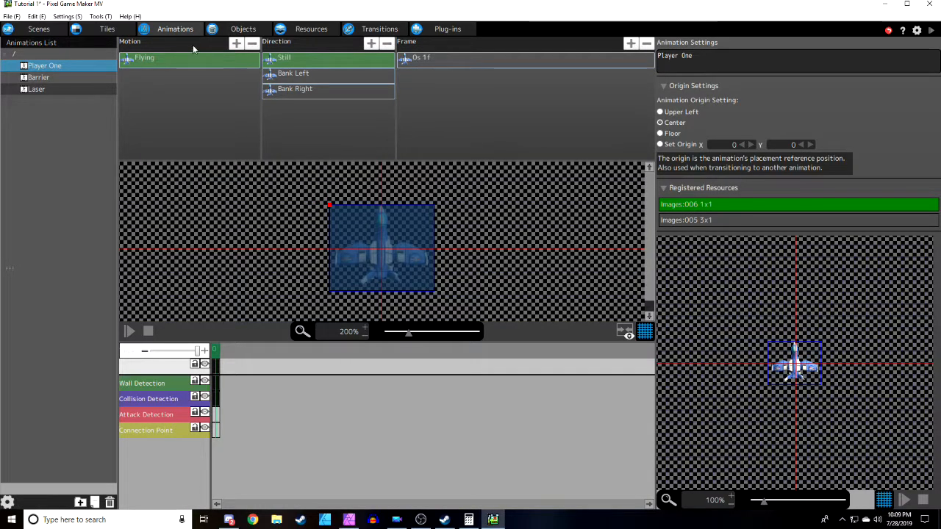
click(241, 29)
click(135, 44)
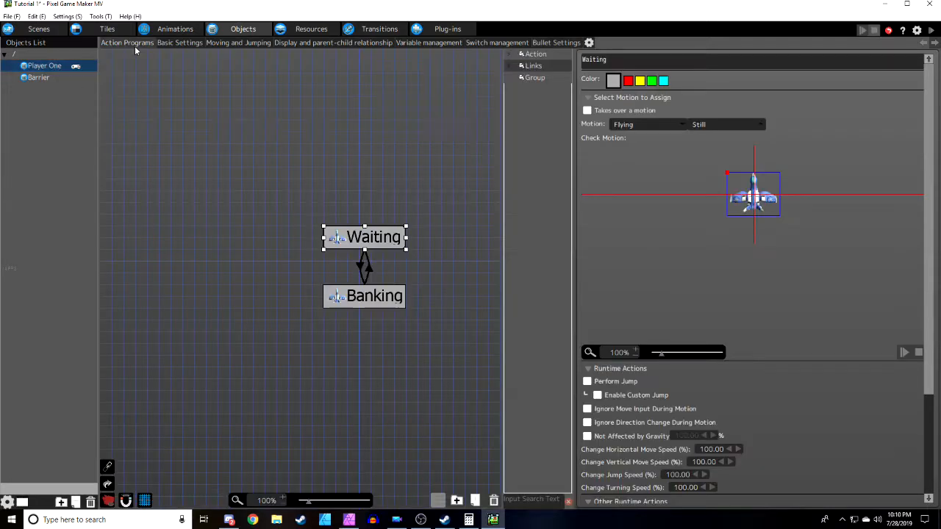
Step: Add an object named Laser that uses the Laser animation and belongs to the Player Group
right_click(33, 92)
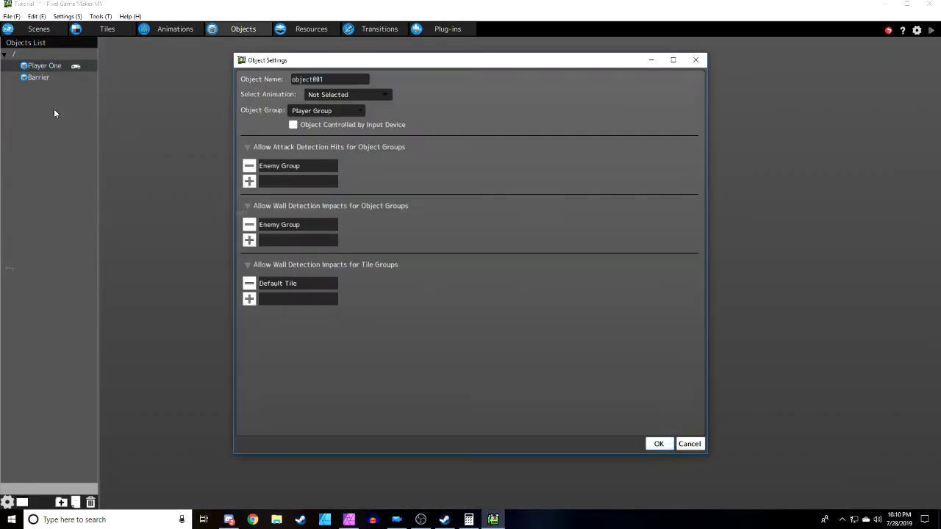
click(323, 95)
click(330, 143)
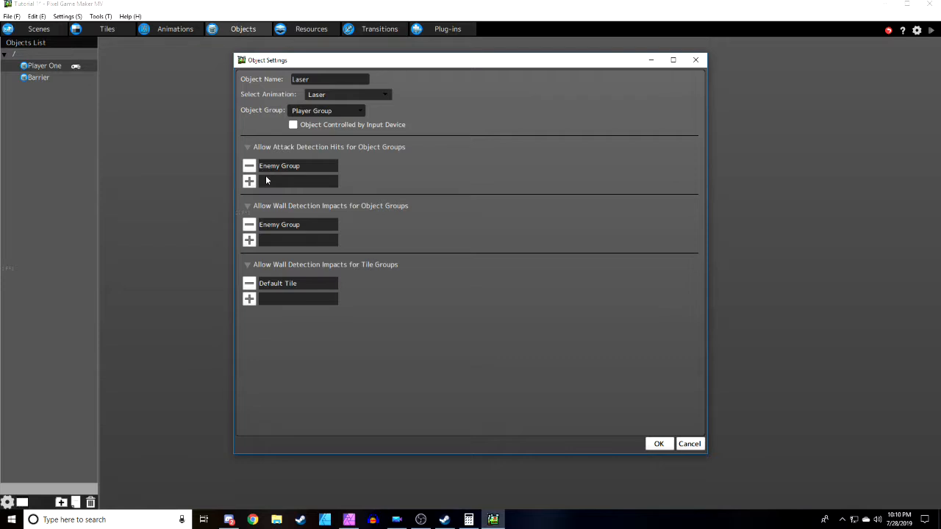
click(658, 443)
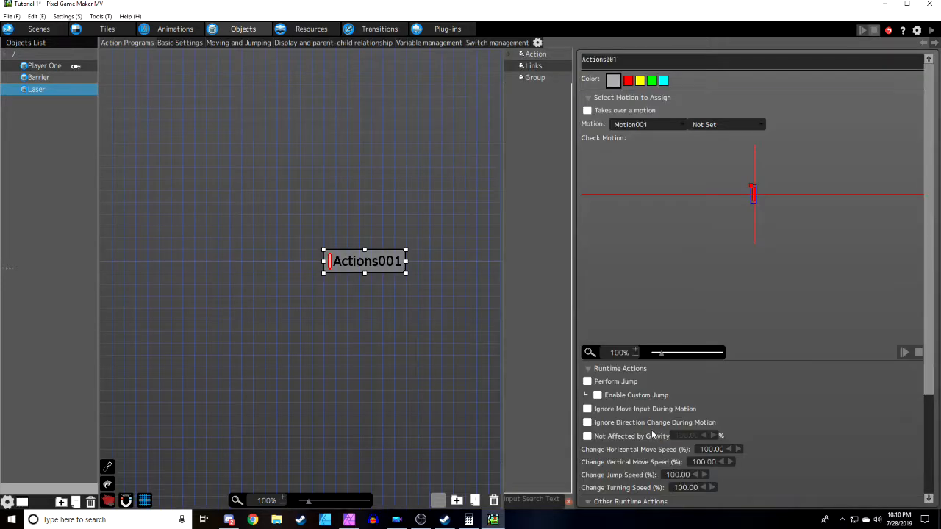
middle_drag(370, 217, 294, 187)
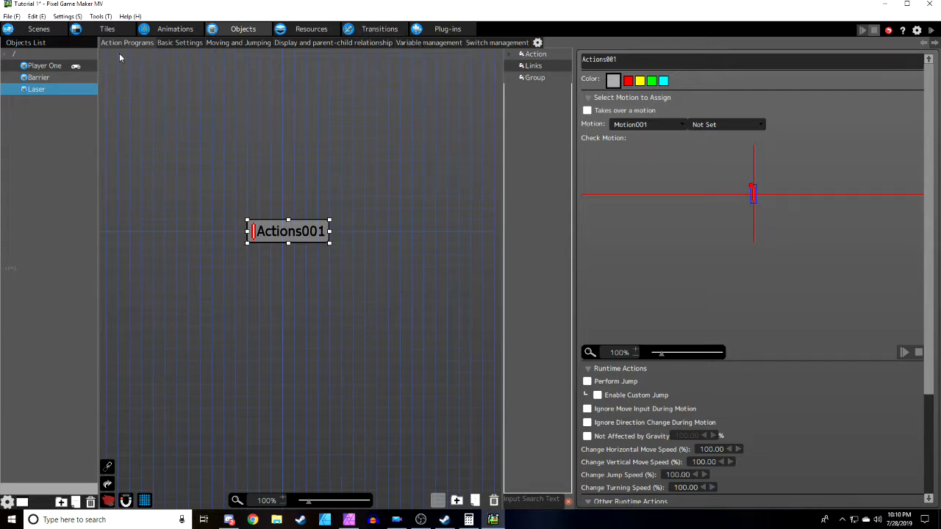
Step: Set Player One's Red Laser bullet to the Laser object with No Limit in scene, shooting in a fixed direction of 0.00
click(58, 68)
click(559, 44)
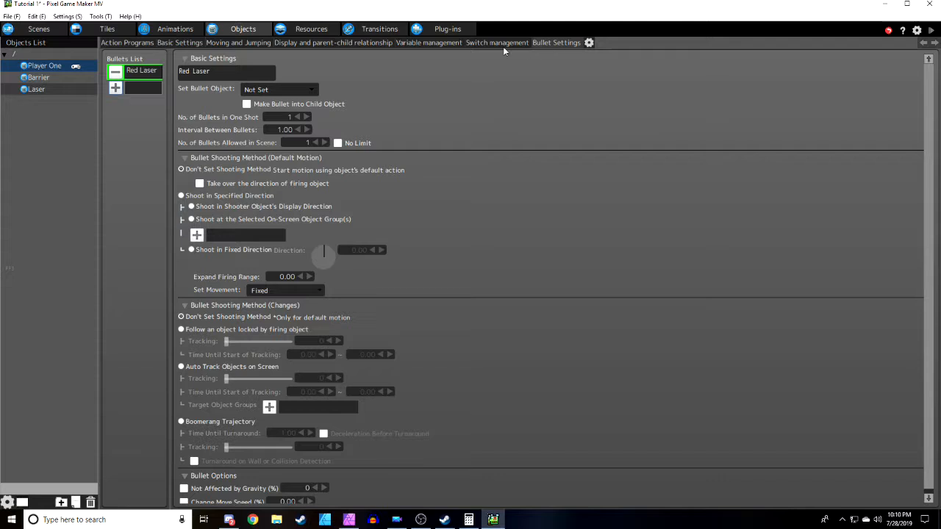
click(294, 89)
click(266, 140)
click(195, 197)
click(193, 249)
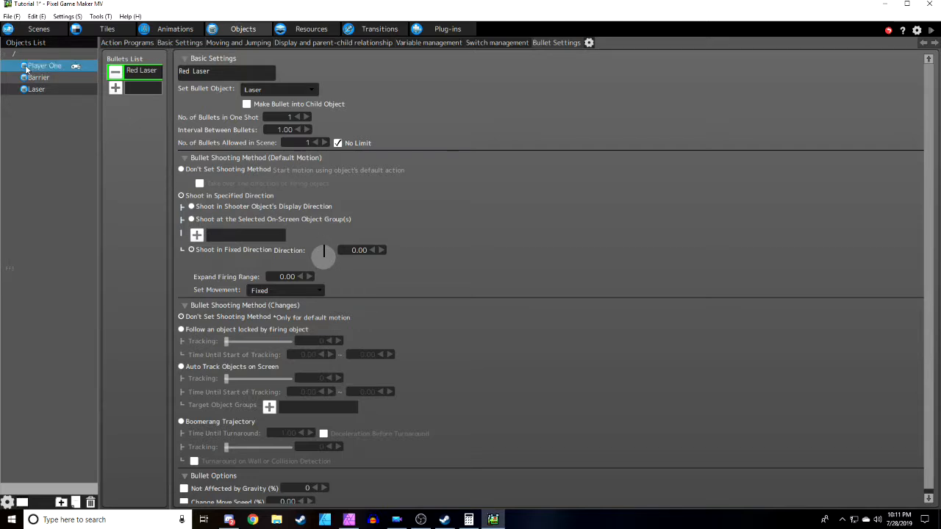
Step: Add a new action beside Waiting in Player One's action program and assign it the Flying motion
click(146, 42)
middle_drag(185, 178, 318, 181)
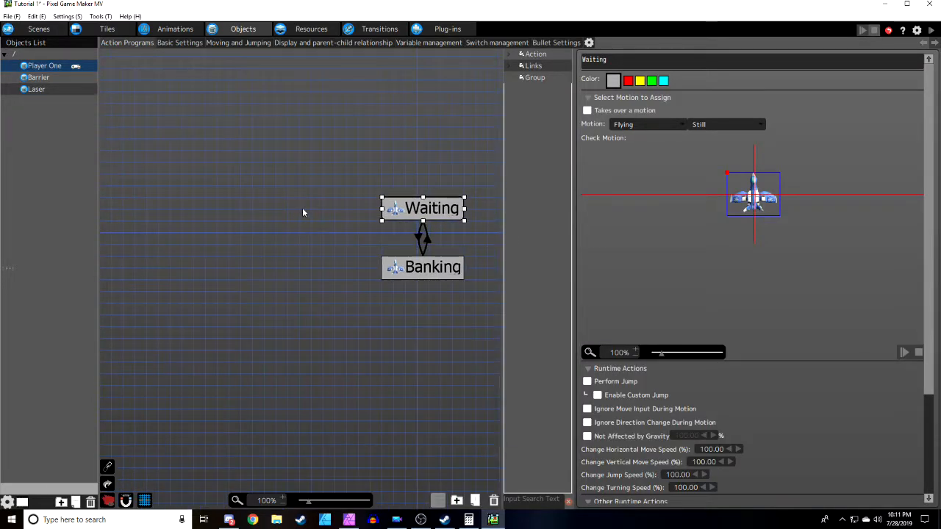
right_click(281, 217)
click(301, 225)
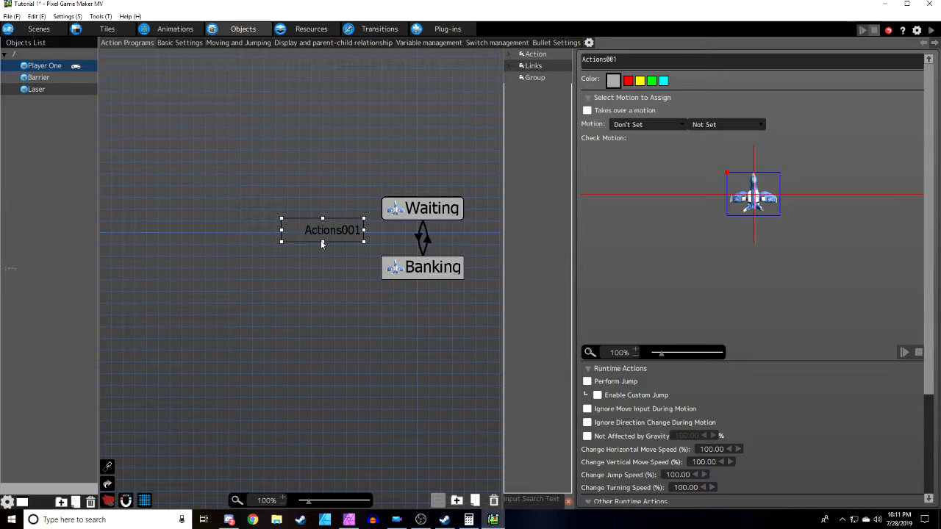
drag(324, 238, 307, 230)
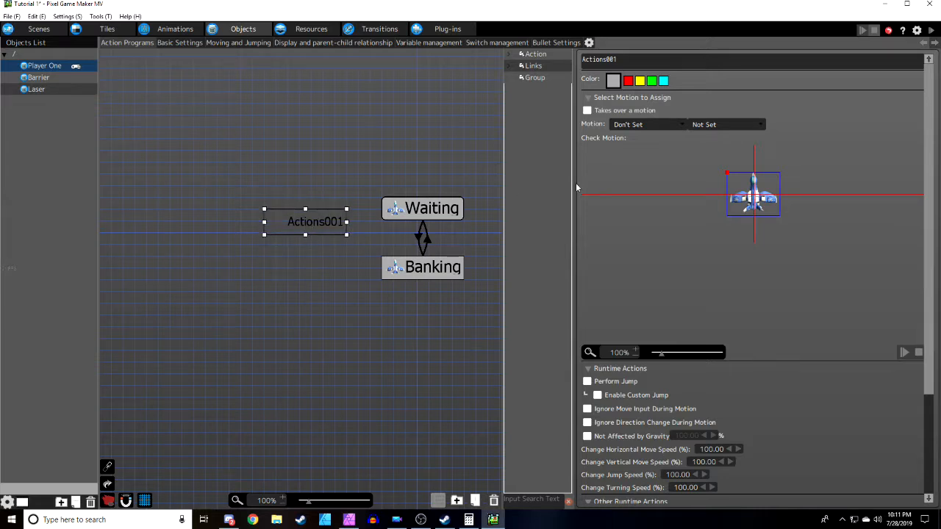
click(664, 125)
click(656, 147)
drag(311, 225, 306, 219)
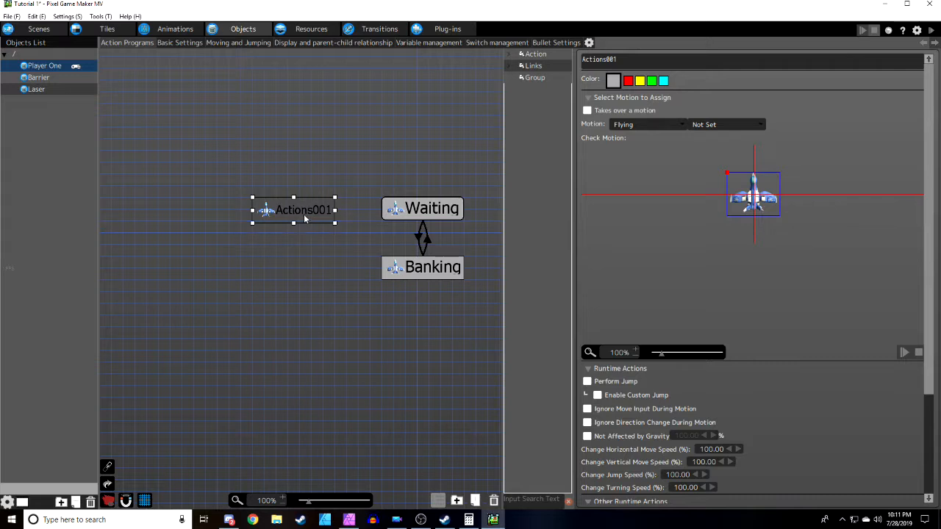
Step: Link the Waiting action to the newly added action
right_click(391, 214)
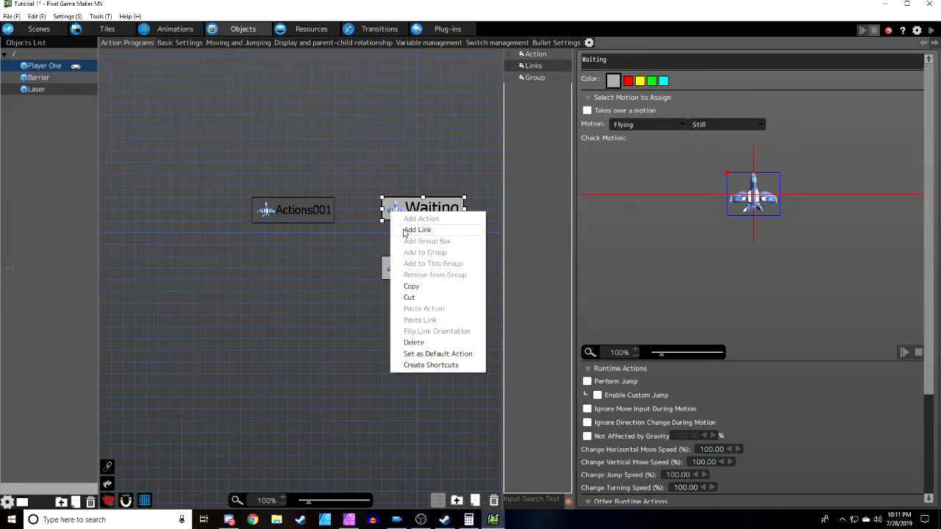
click(404, 230)
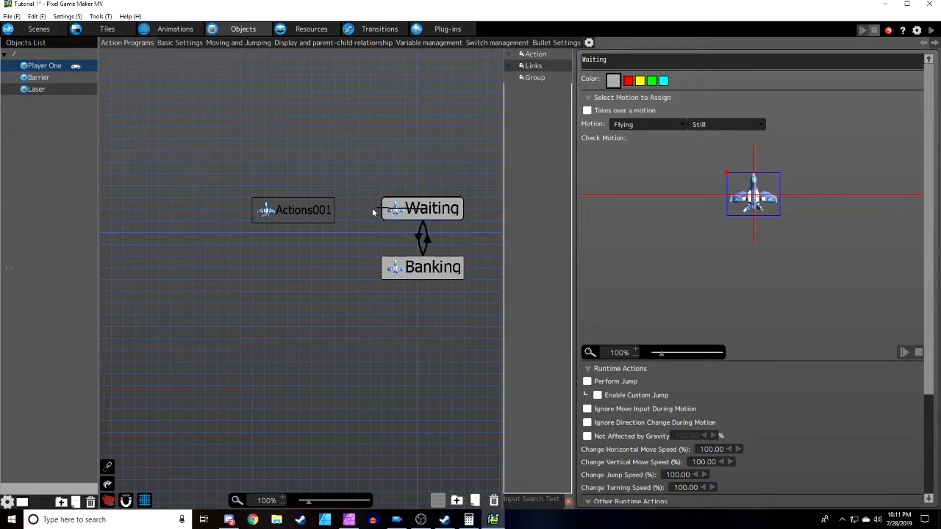
click(328, 211)
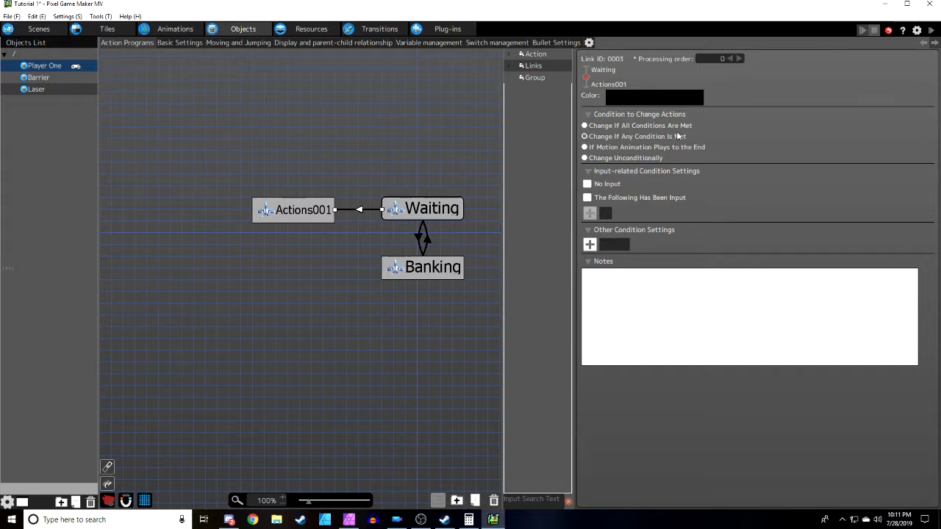
Step: Give the link from Waiting to the new action an input condition of control key A with trigger type Pressed
click(587, 198)
click(590, 214)
click(393, 216)
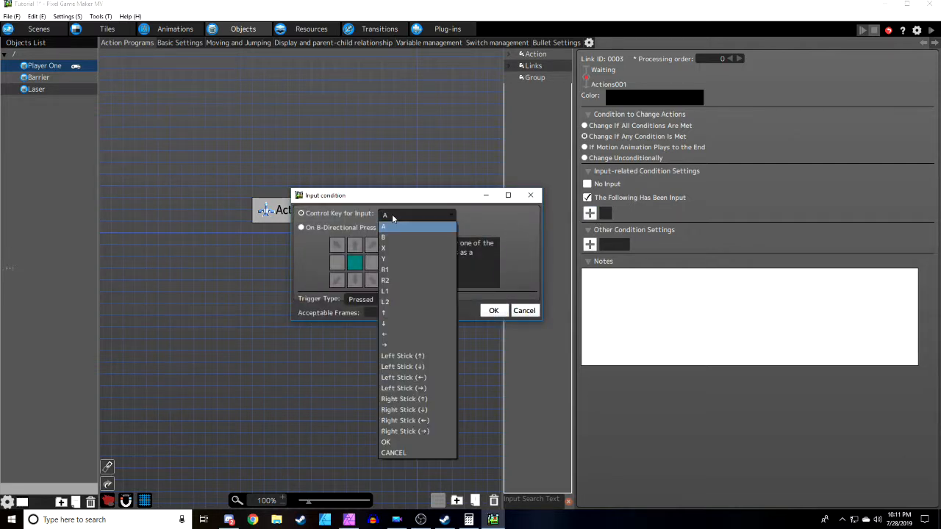
click(398, 228)
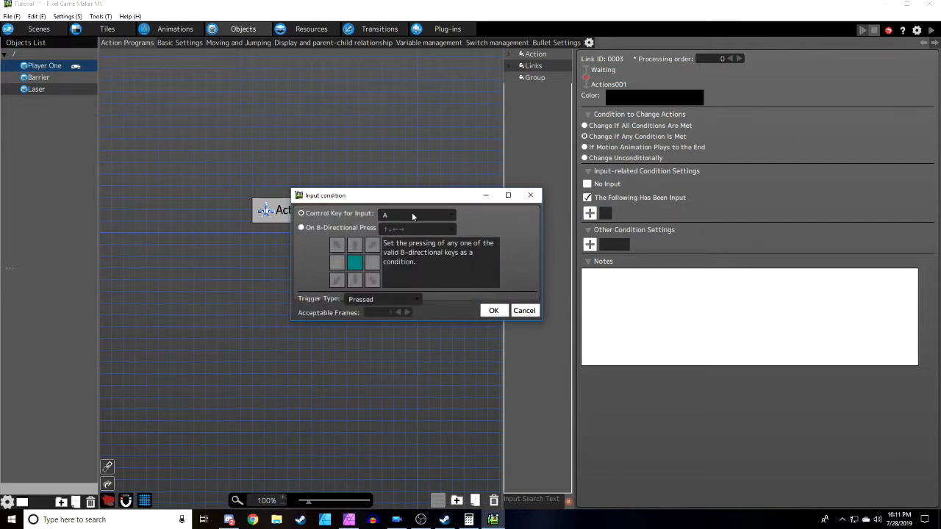
click(394, 302)
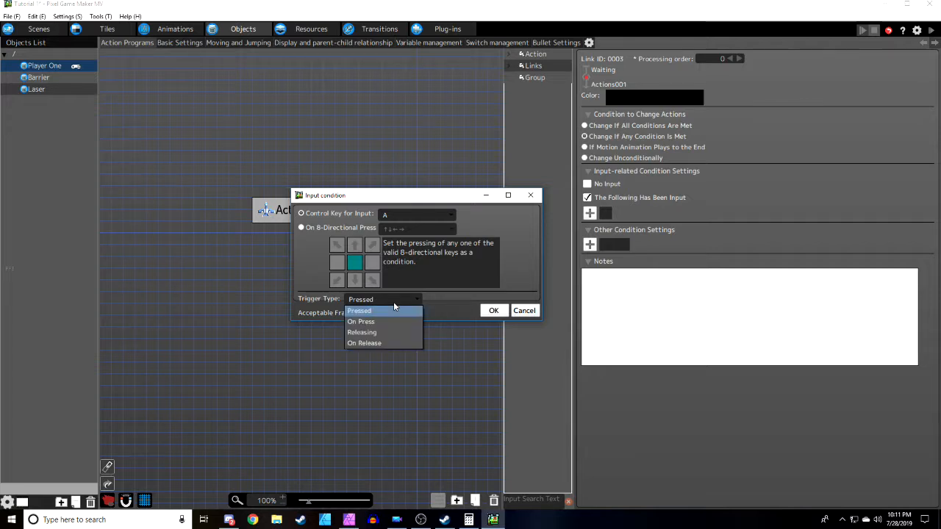
click(392, 311)
click(493, 310)
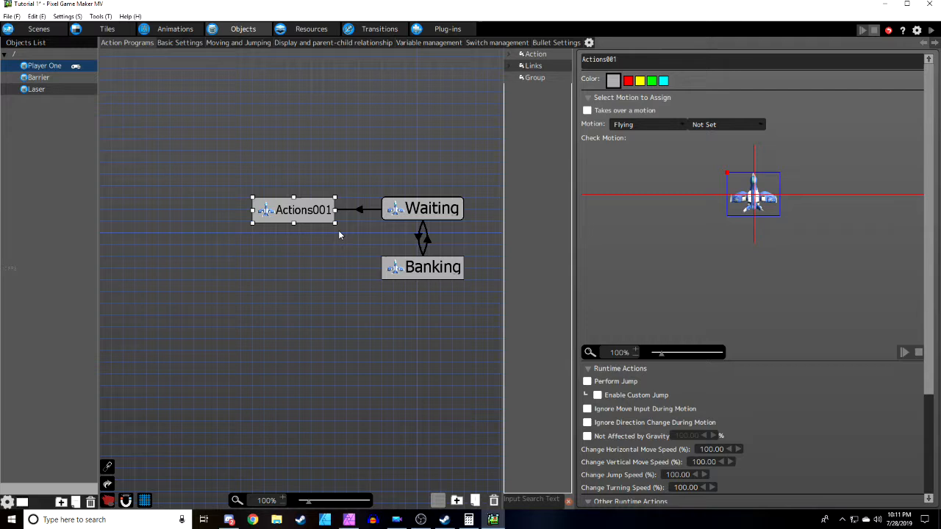
Step: Rename Player One's new action linked from Waiting as Shoot Once
drag(659, 57, 497, 62)
text(Shoot Once)
click(844, 206)
Step: Add a Fire Bullet runtime action to Shoot Once, using the Red Laser bullet and Connection Point as its connection point
drag(930, 299, 931, 419)
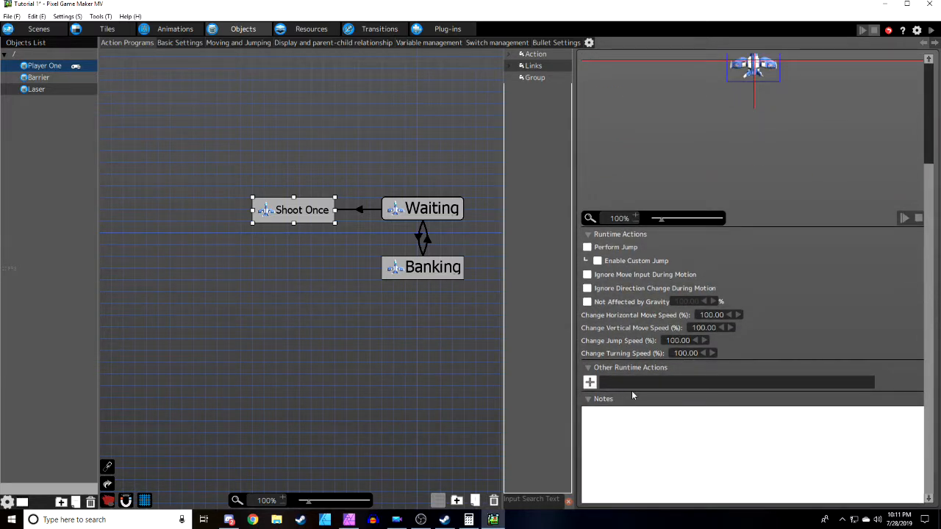
click(590, 382)
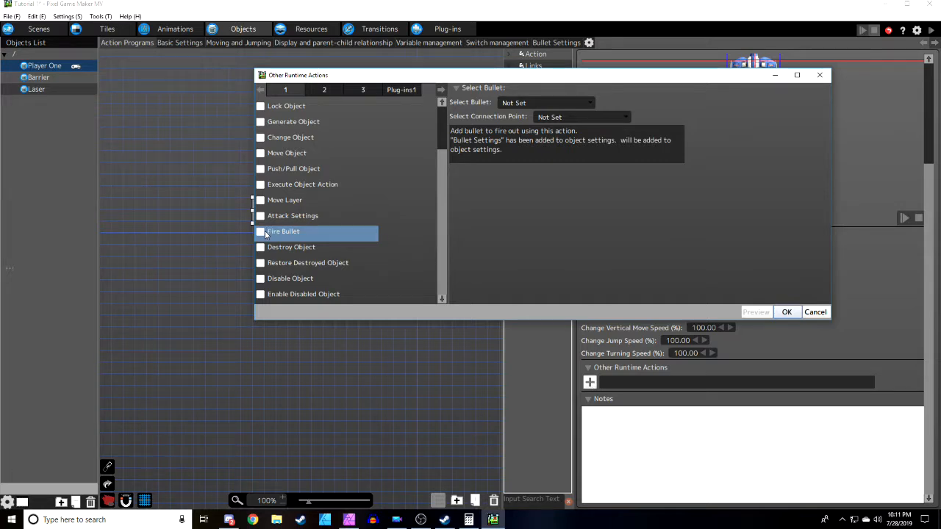
click(550, 106)
click(541, 124)
click(551, 117)
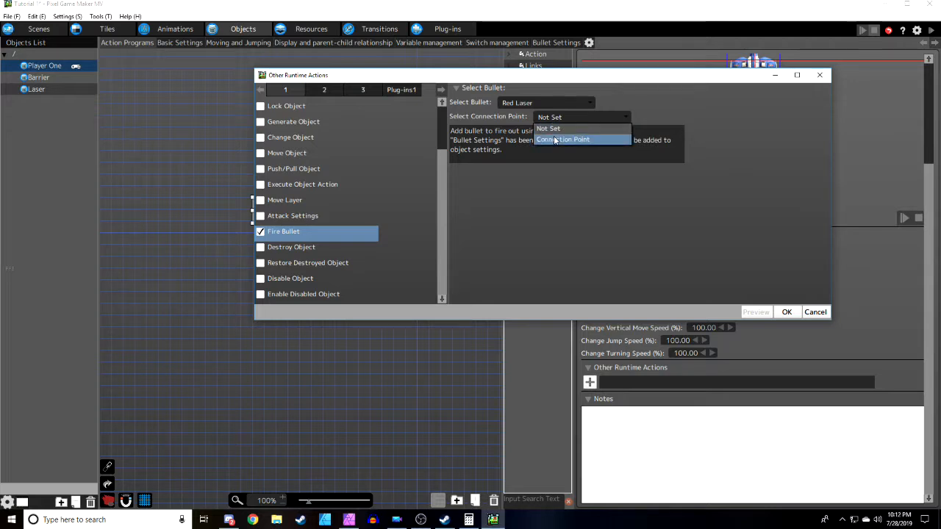
click(559, 139)
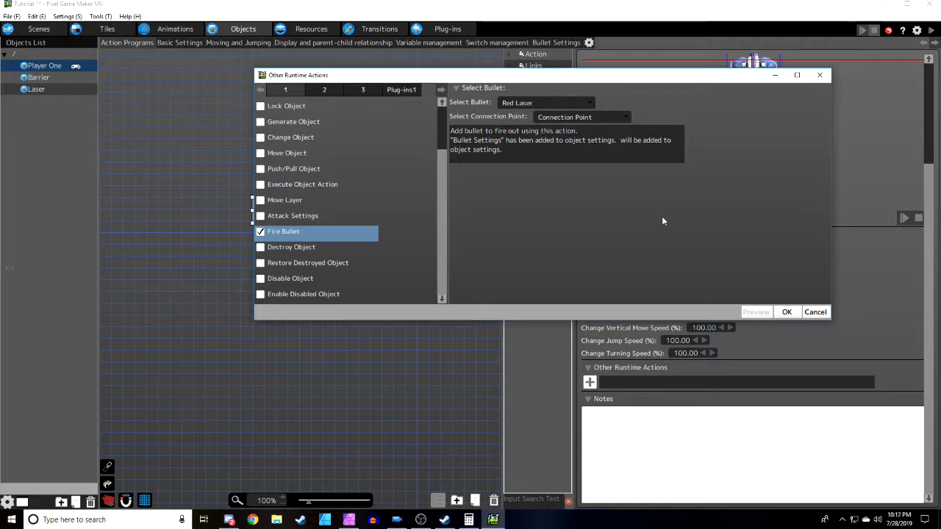
click(786, 312)
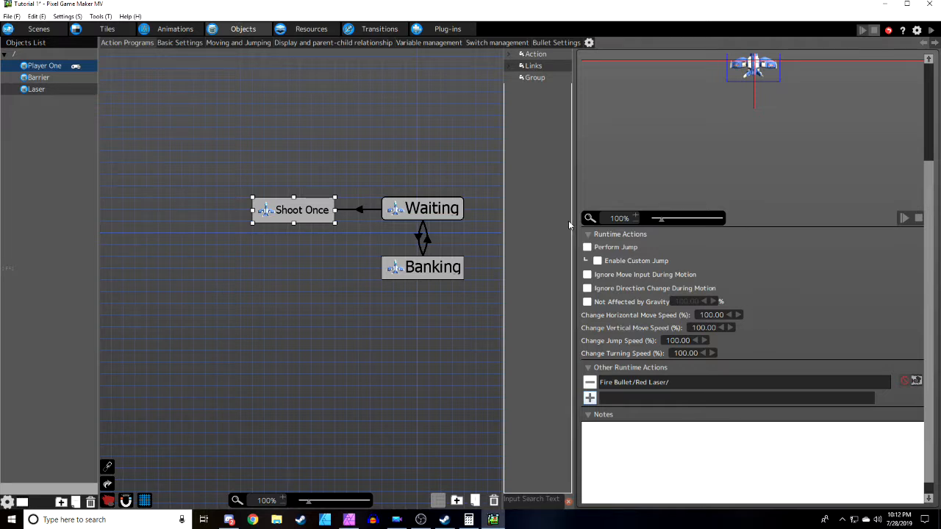
Step: Rename the connection point in Player One's Flying animation, Still direction, as Cockpit
click(174, 32)
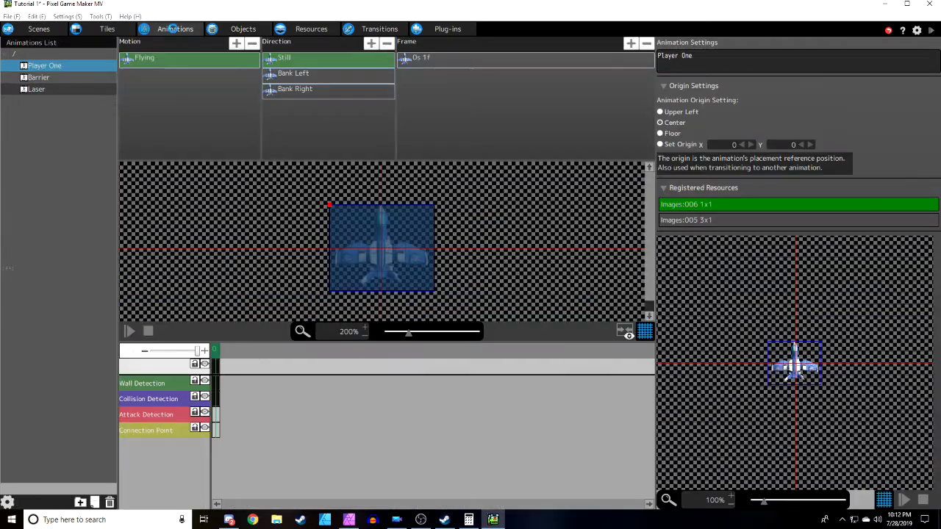
click(215, 430)
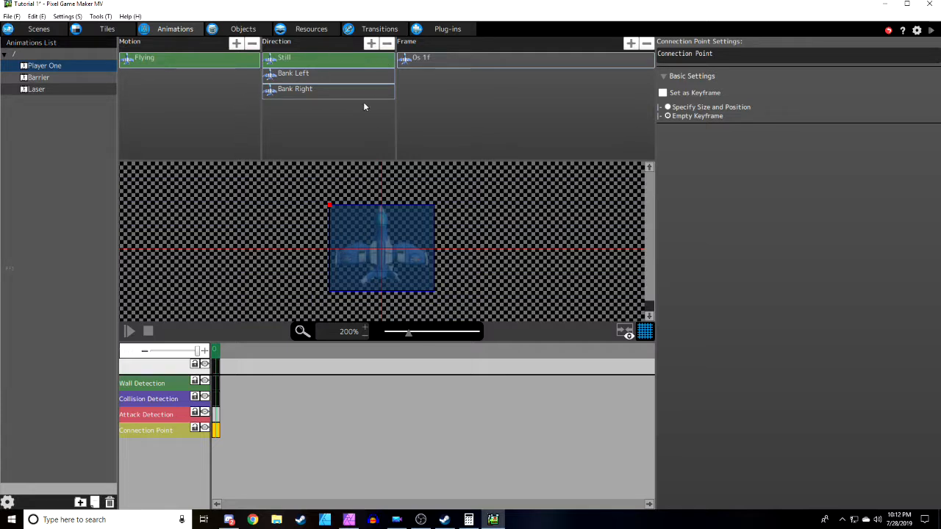
right_click(172, 434)
click(206, 517)
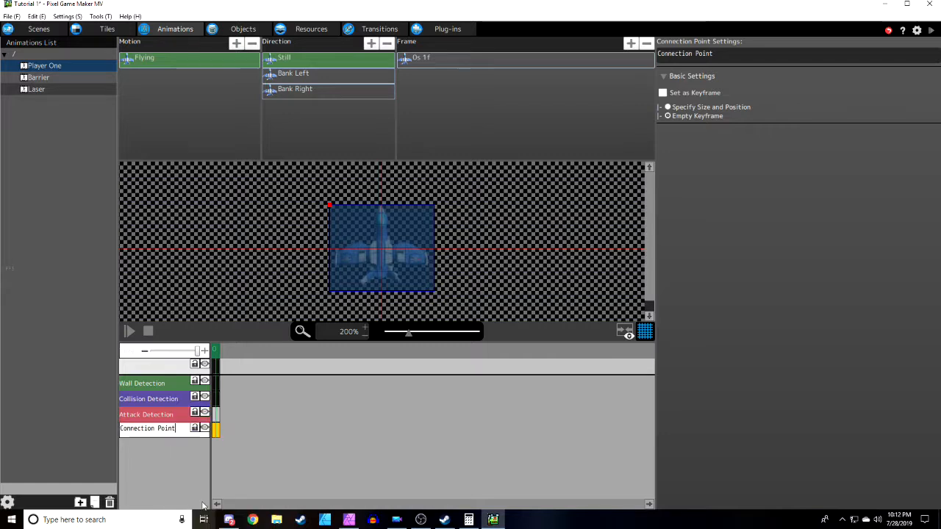
drag(176, 429, 114, 428)
text(Cockpi)
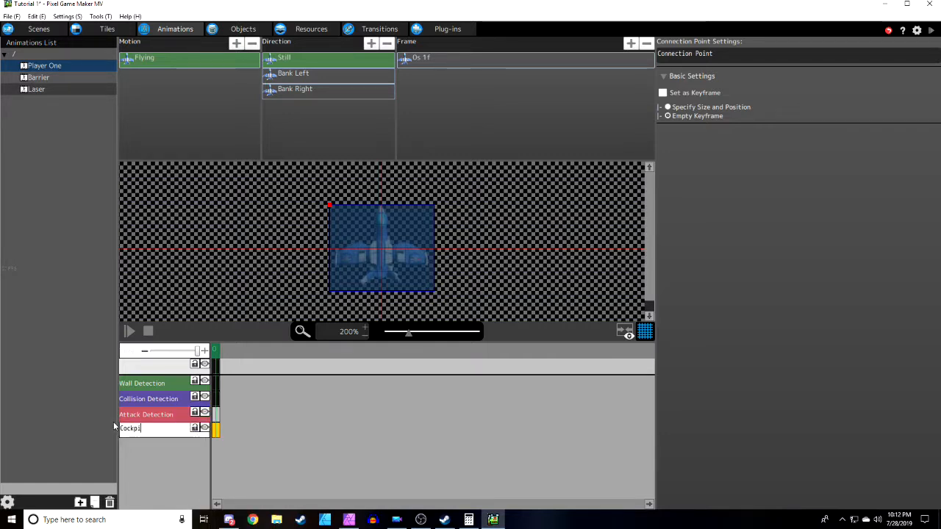
text(t)
key(Return)
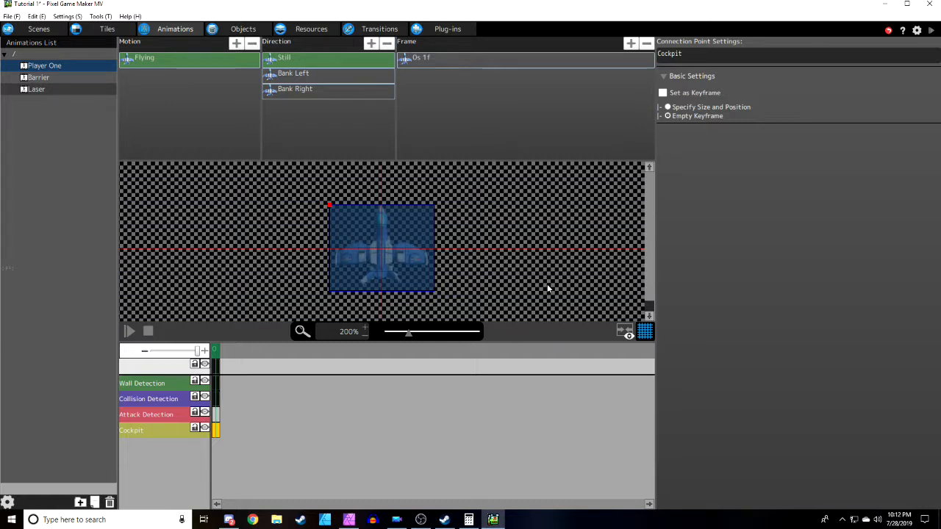
Step: Set Cockpit as a keyframe with specified size and position, and place it at the ship's nose, about X 52, Y -1
click(662, 92)
click(668, 107)
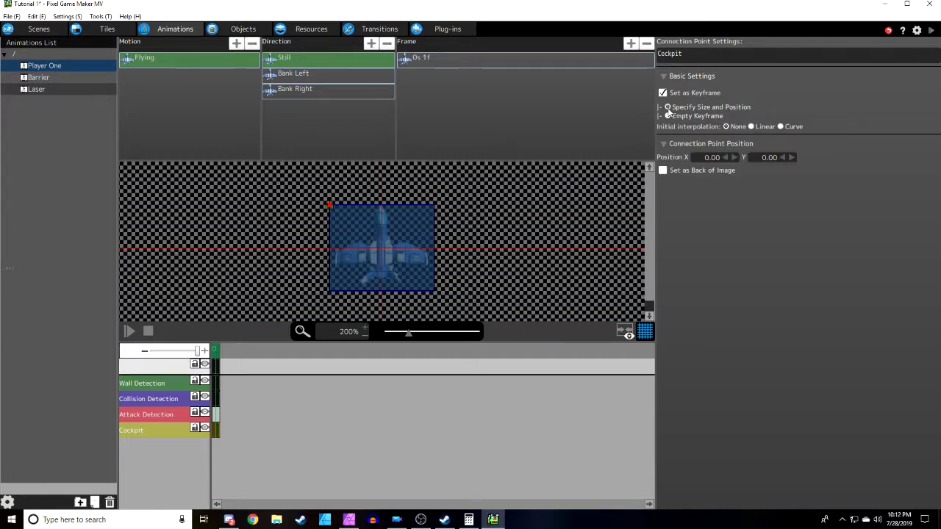
drag(331, 210, 375, 209)
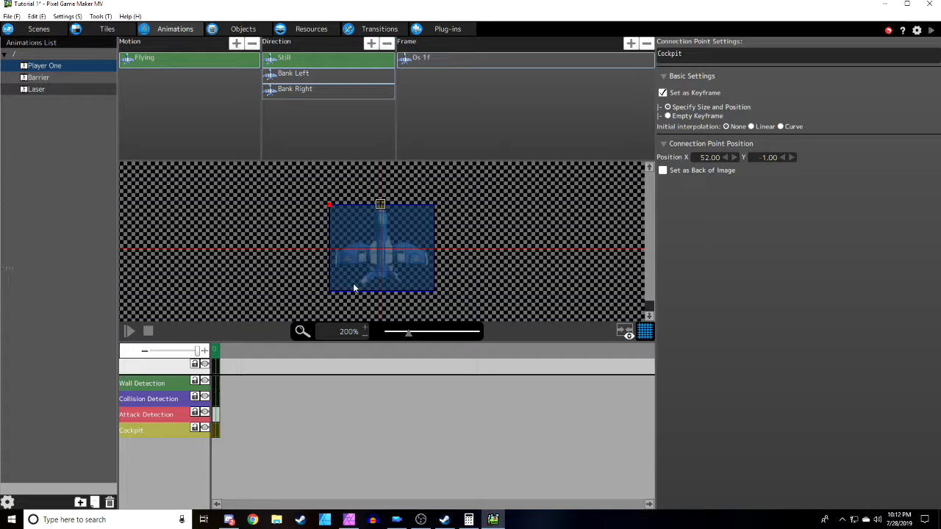
Step: Return to Player One's action program, check the Shoot Once action and its link, and save the project
click(230, 31)
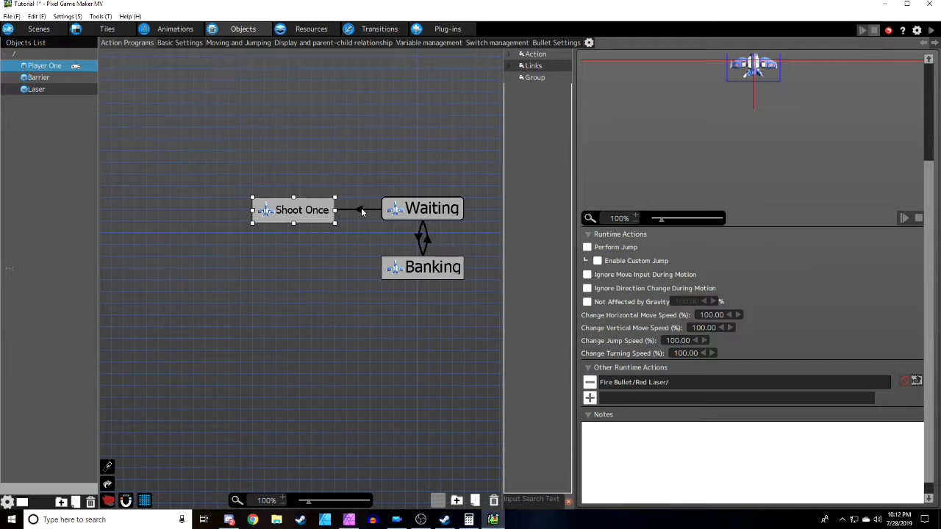
click(359, 211)
click(300, 210)
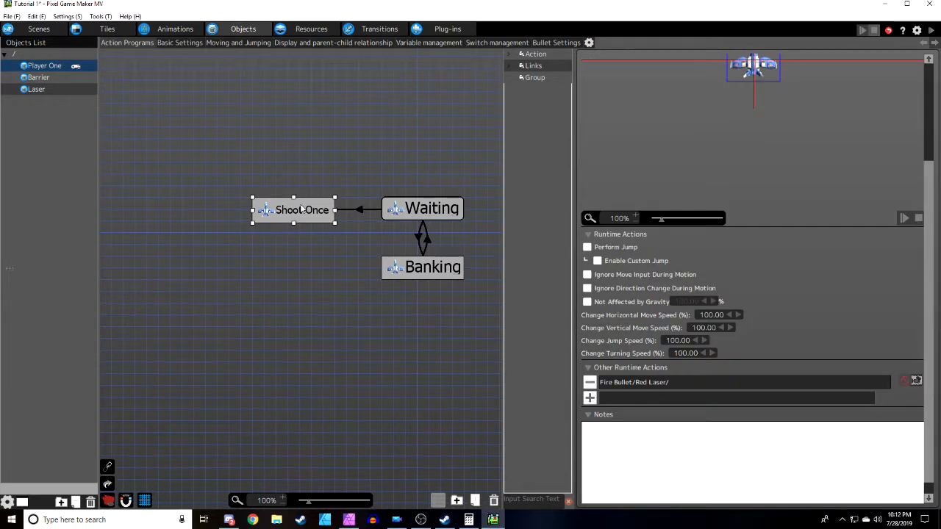
key(ctrl+s)
click(400, 185)
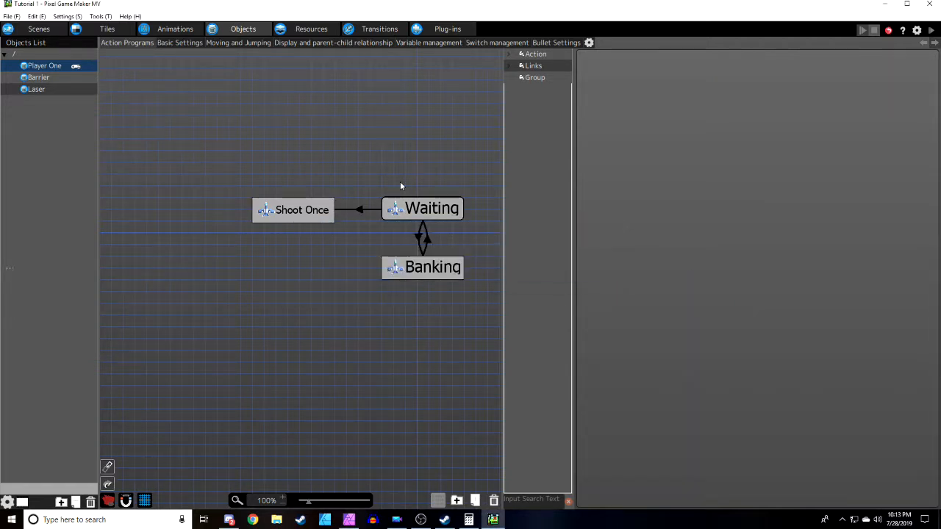
Step: Test-play the game, firing the laser and steering the ship in all directions, and close the test window
key(F5)
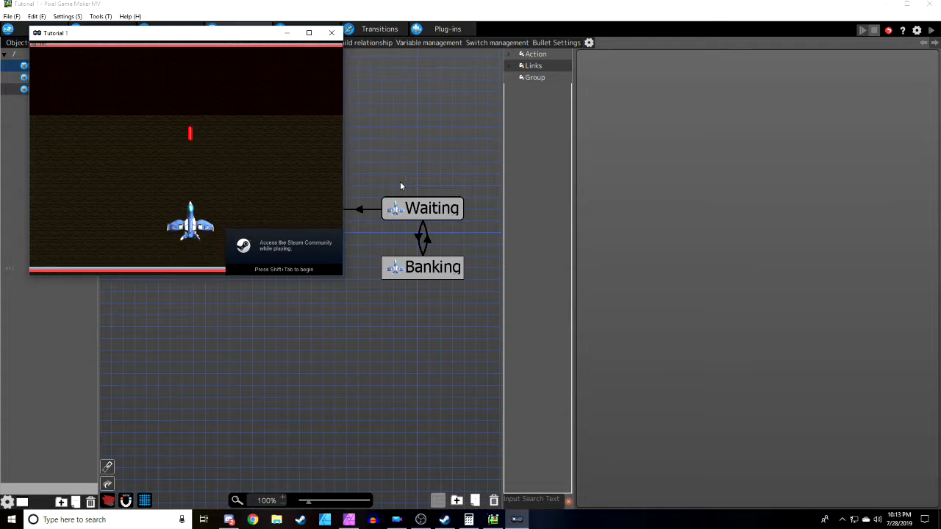
key(Left)
key(Down)
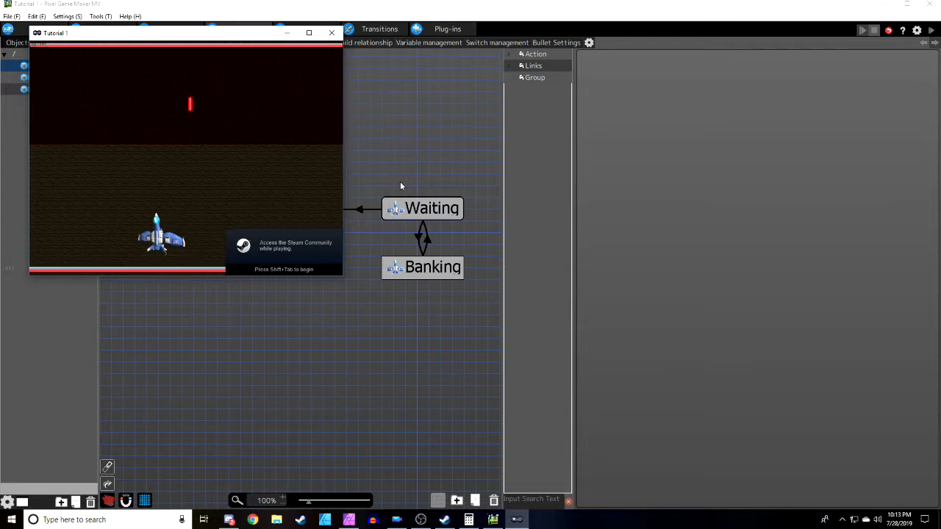
key(Right)
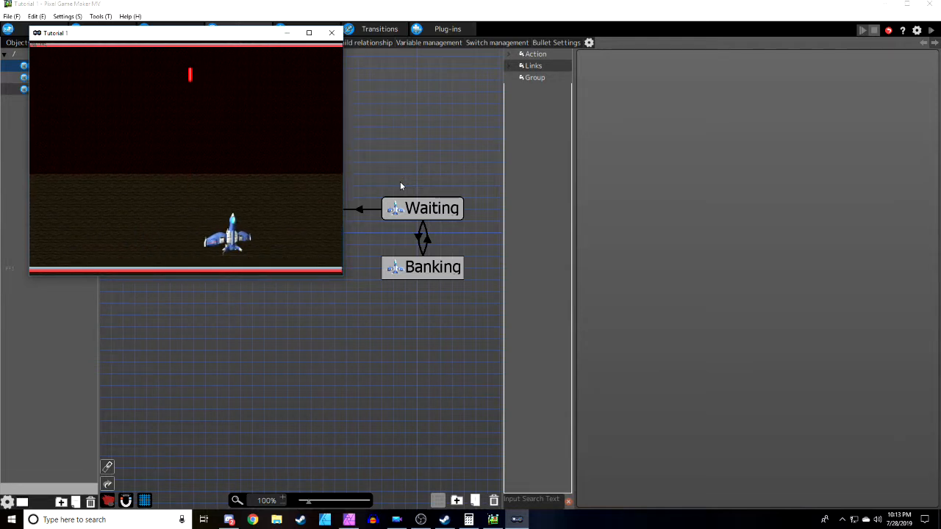
key(Left)
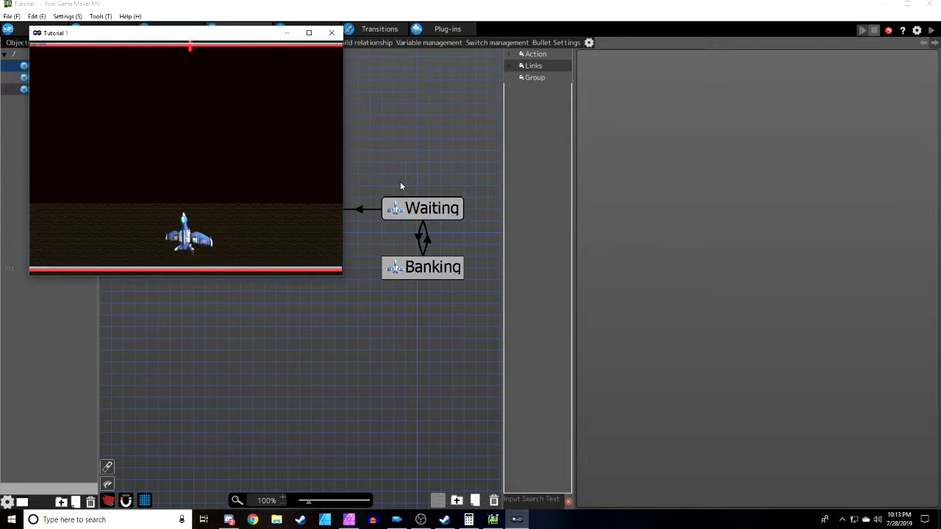
key(Left)
key(Right)
key(Left)
key(Up)
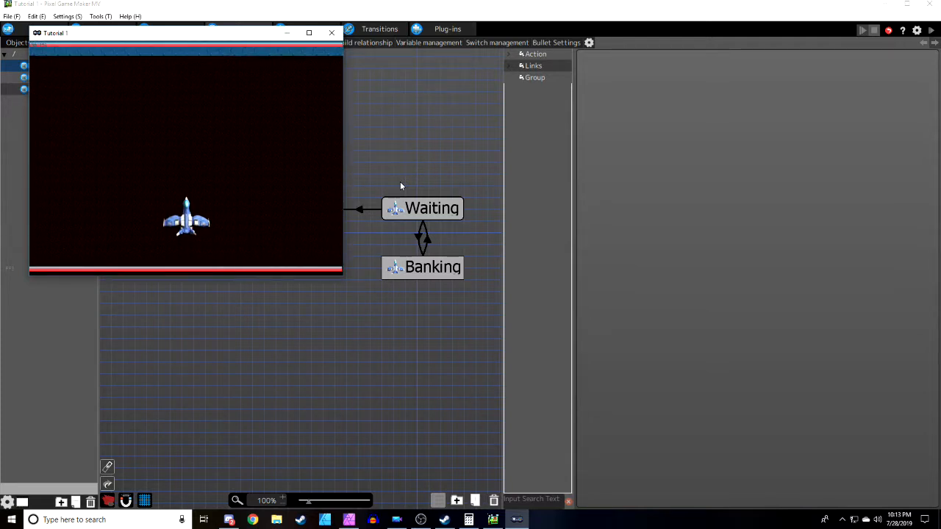
click(331, 33)
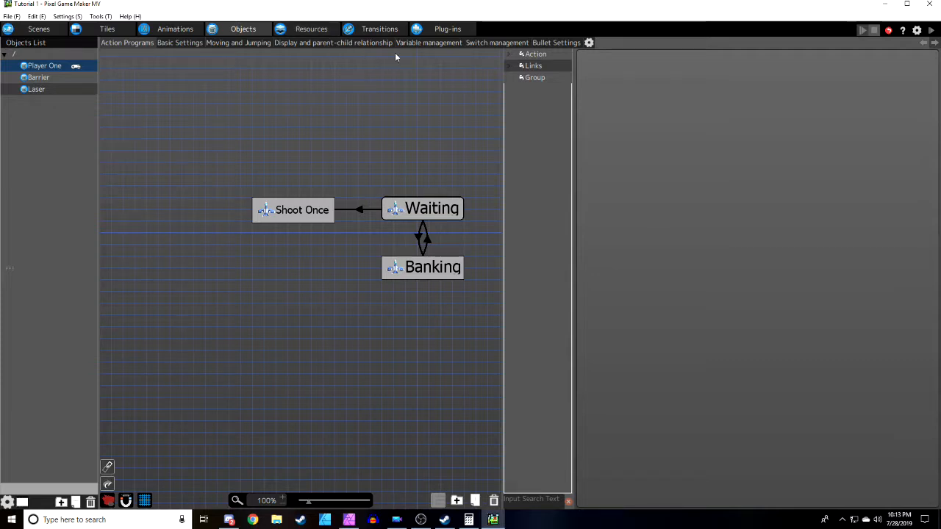
Step: Enable a changed move speed of 900% for Player One's Red Laser bullet and save the project
click(555, 43)
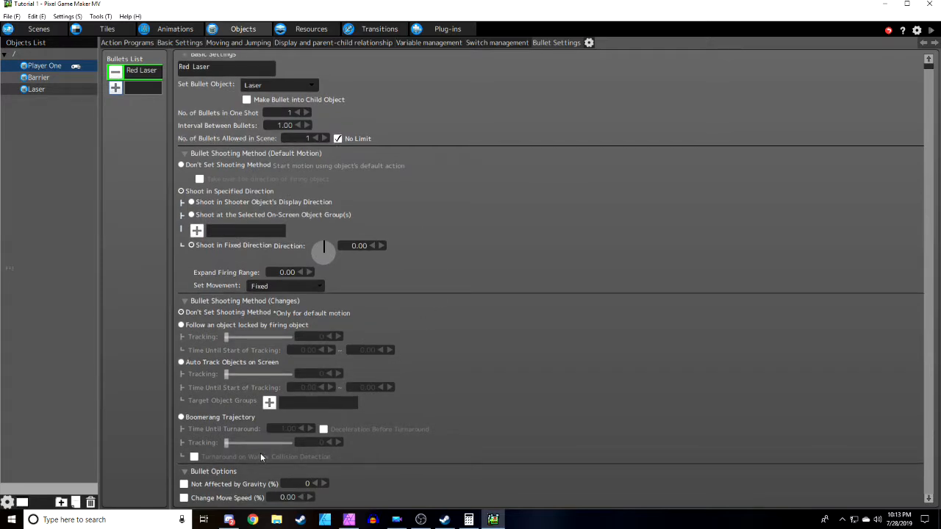
click(184, 498)
click(288, 498)
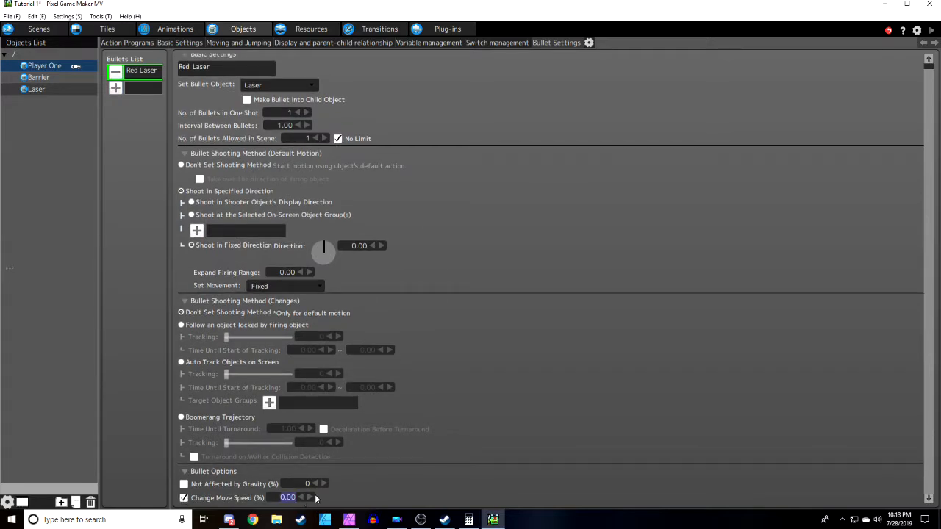
text(900)
key(Return)
key(ctrl+s)
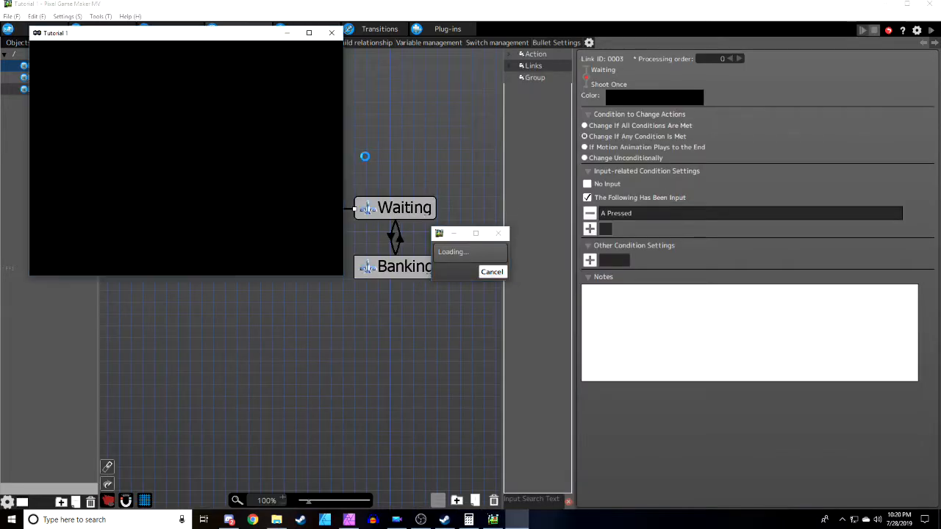
Step: Try firing the laser repeatedly in the test play, and close the test window
key(z)
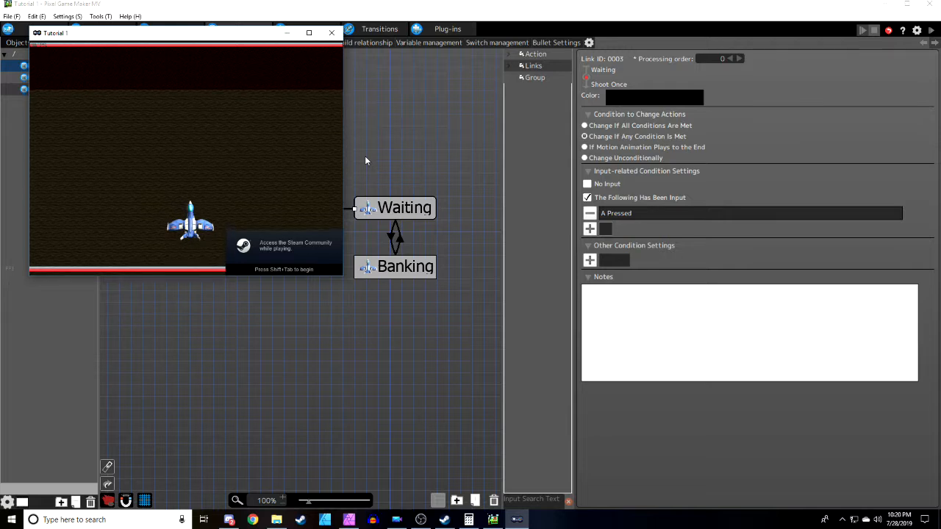
key(z)
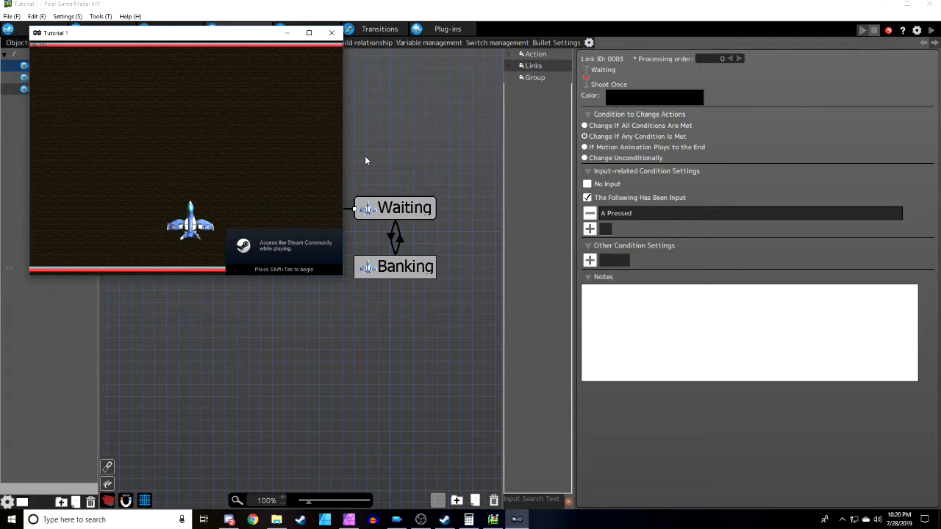
key(z)
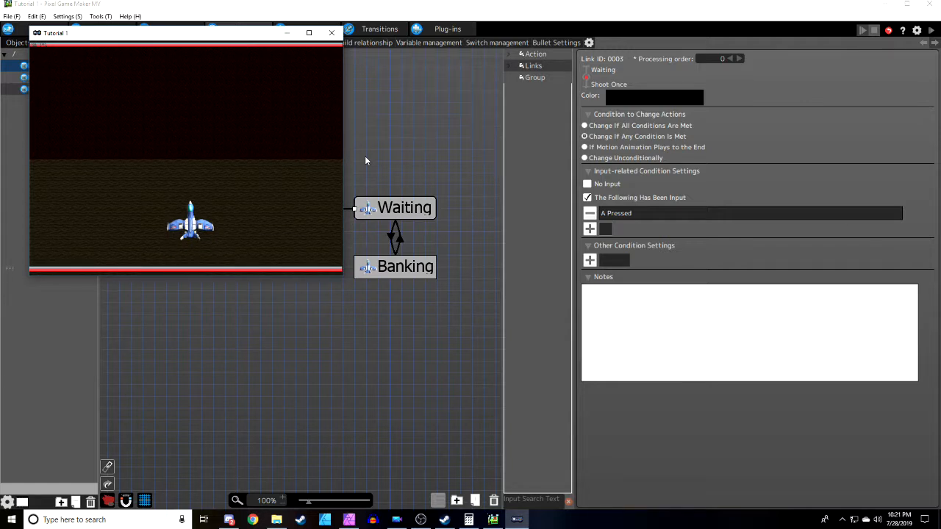
key(z)
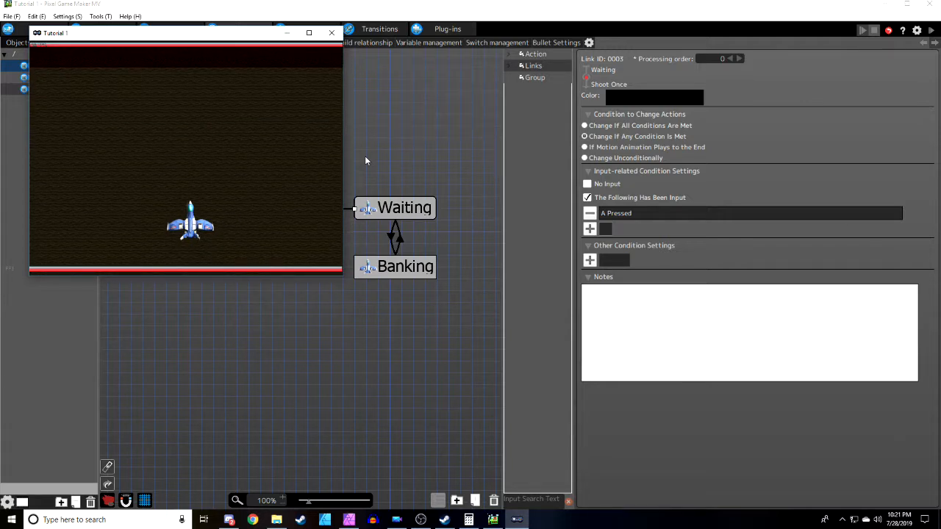
click(332, 33)
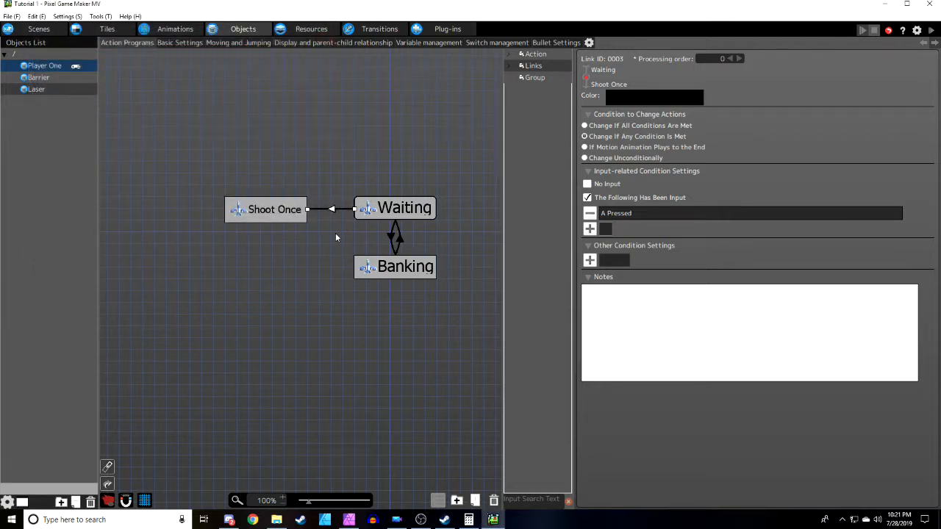
Step: Duplicate the Shoot Once action and place the copy directly beneath the original
click(333, 211)
click(333, 209)
click(264, 218)
right_click(264, 218)
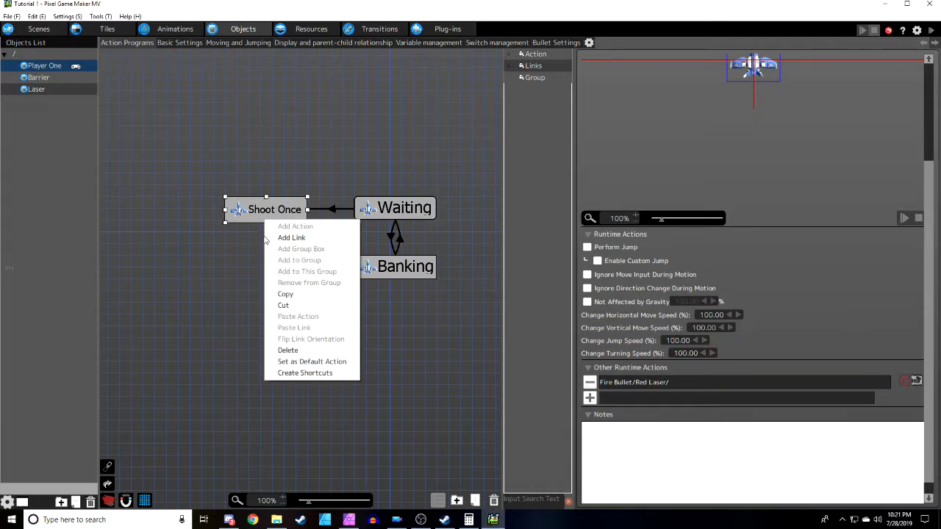
click(285, 294)
right_click(267, 271)
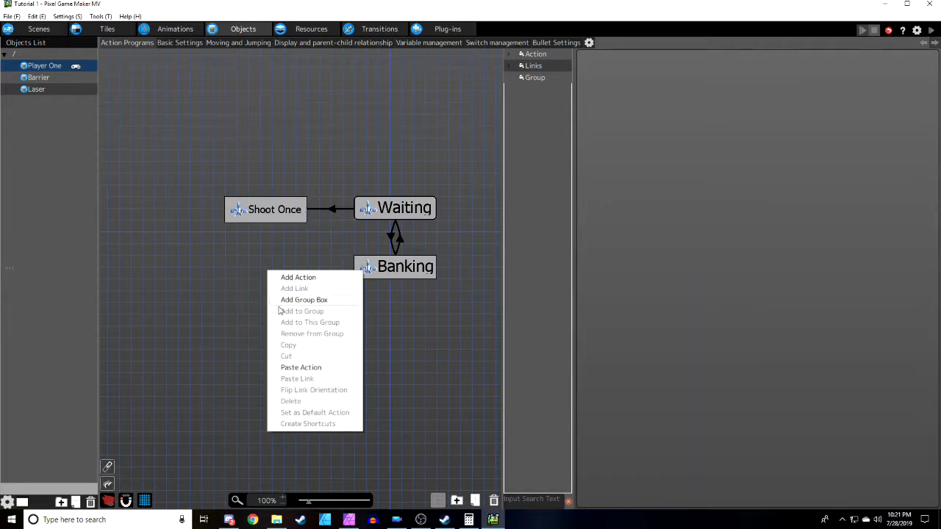
click(298, 366)
drag(298, 288, 257, 261)
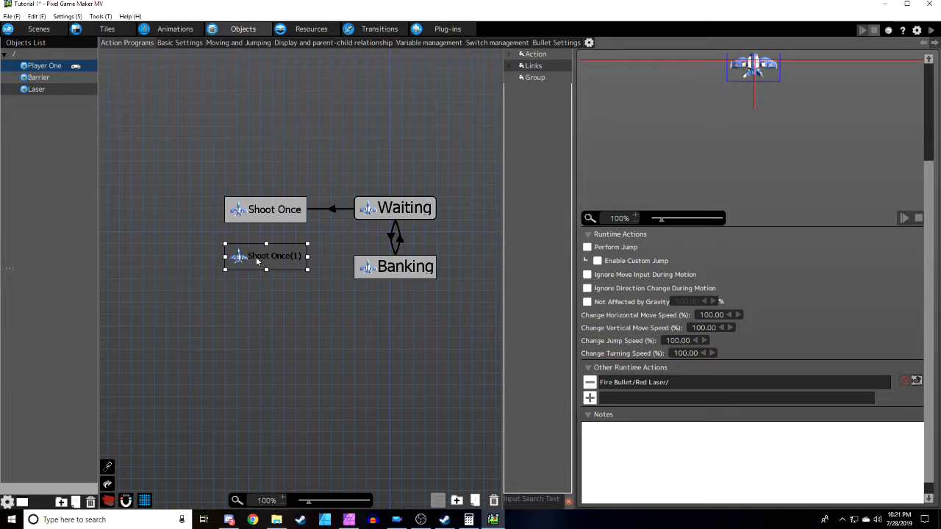
Step: Link Shoot Once to its copy, and link the copy back to Shoot Once
right_click(269, 215)
click(286, 234)
click(266, 263)
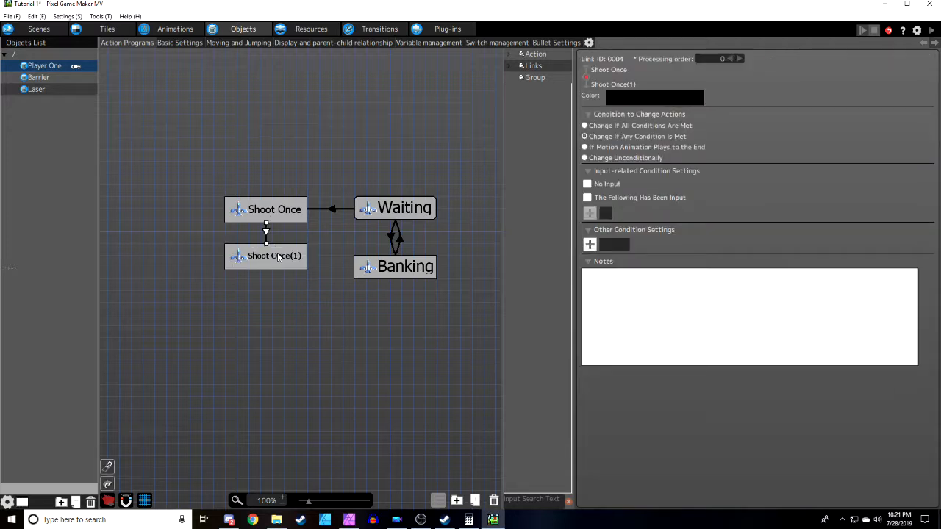
right_click(284, 258)
click(301, 273)
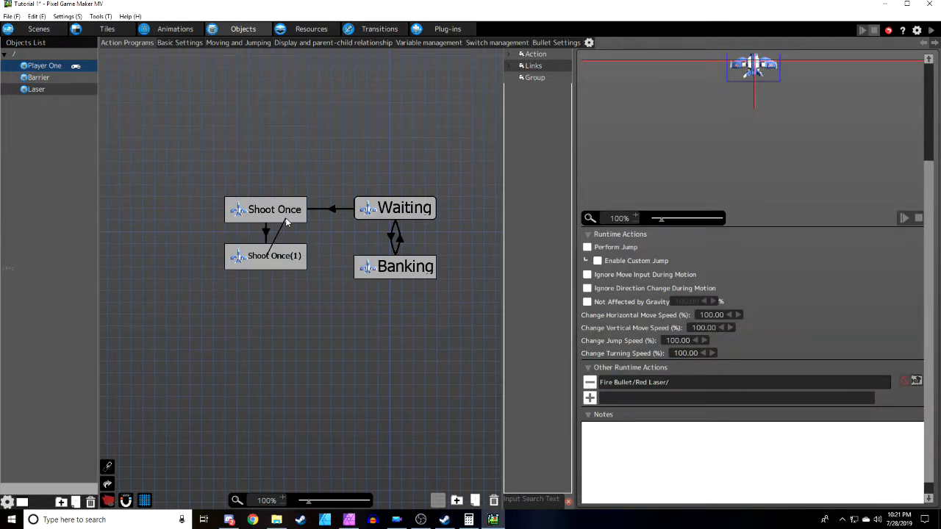
click(266, 219)
Step: Make the link from Shoot Once to its copy change only if all conditions are met, with A Pressed as its input condition
click(265, 233)
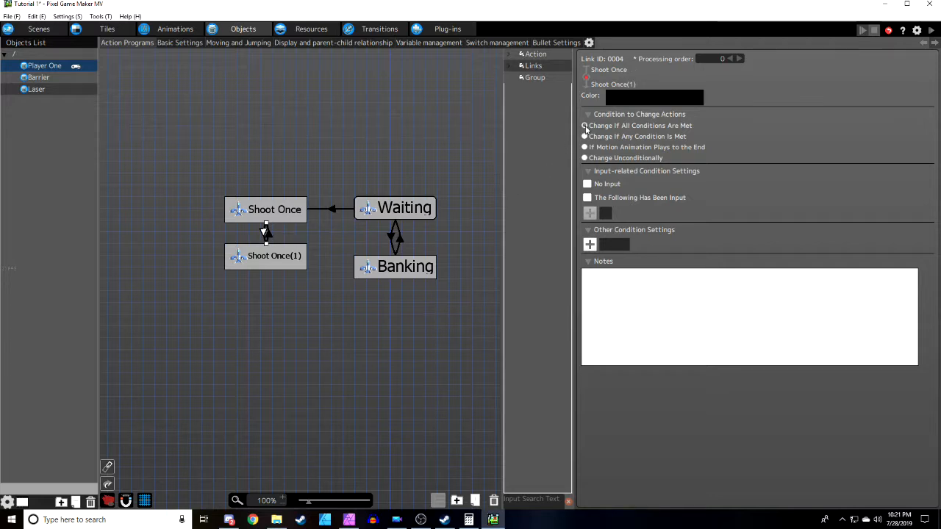
click(587, 198)
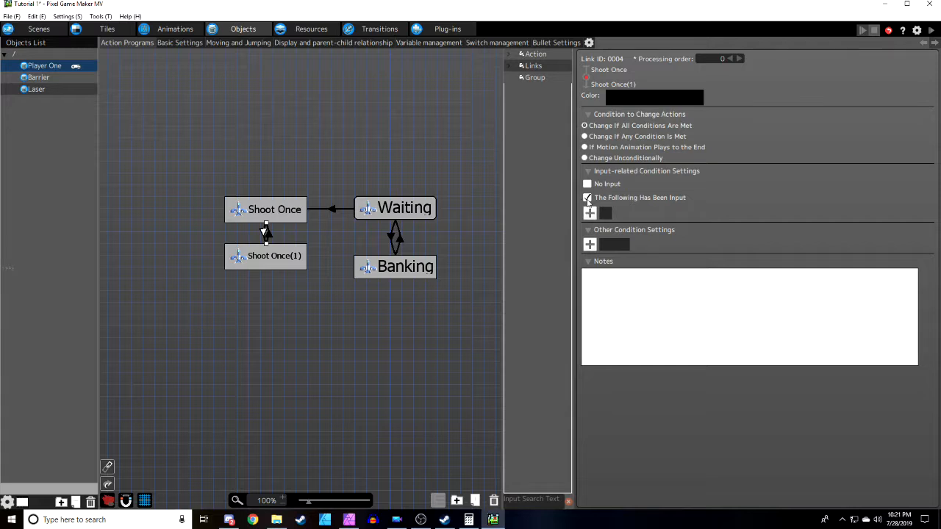
click(588, 213)
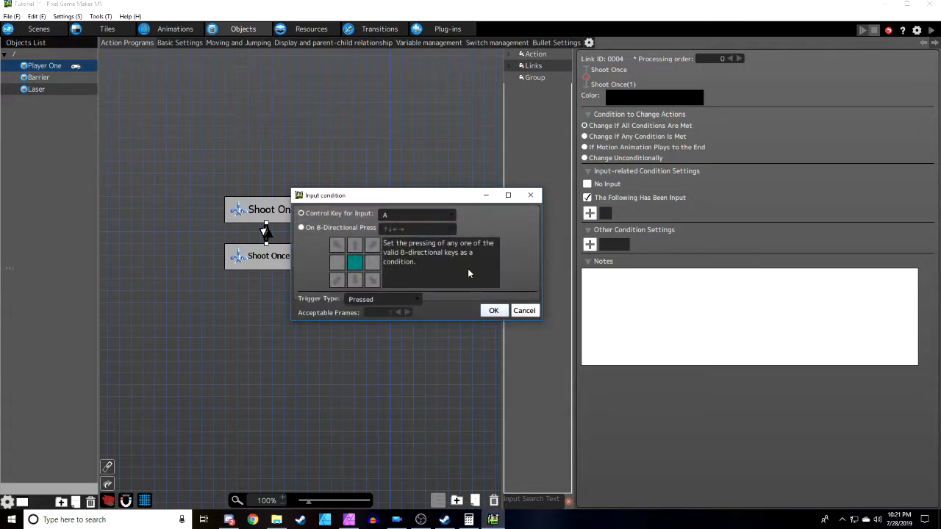
click(493, 310)
click(589, 260)
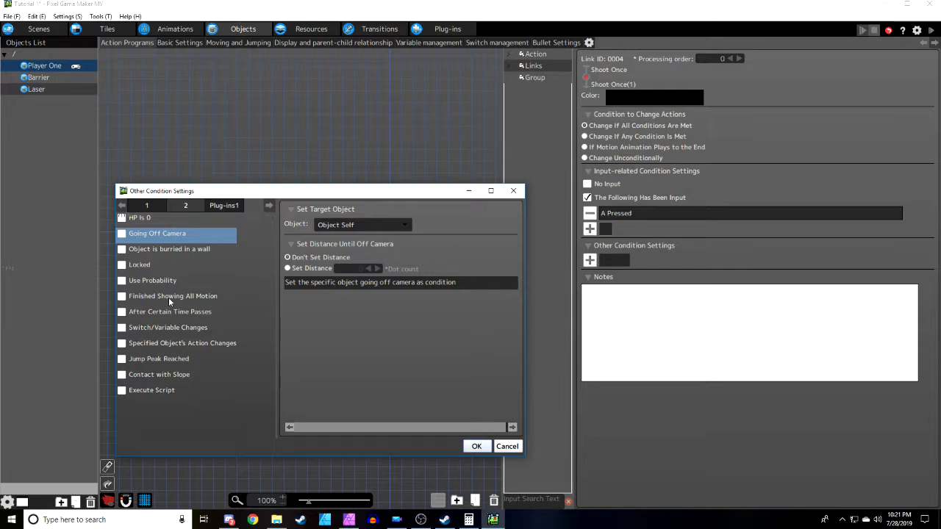
click(507, 447)
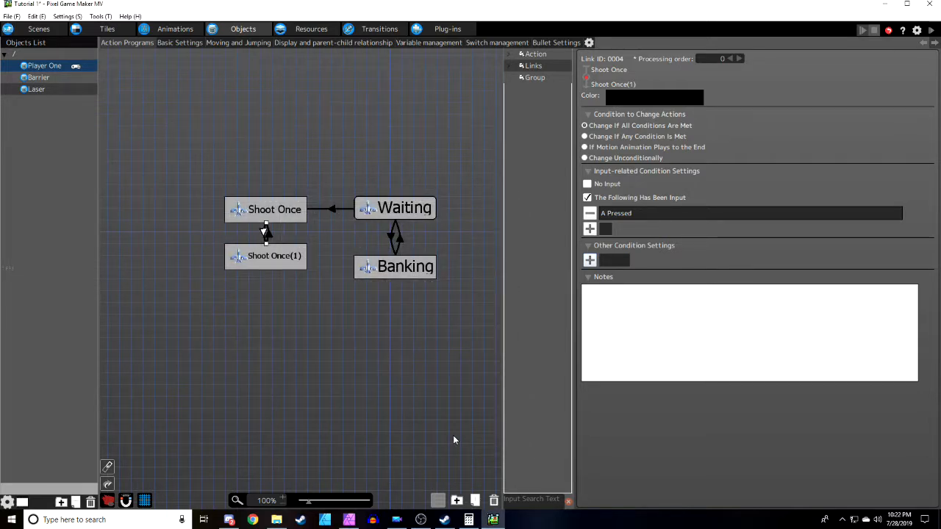
Step: Add A Pressed as the input condition on the link from the Shoot Once copy back to Shoot Once
click(280, 254)
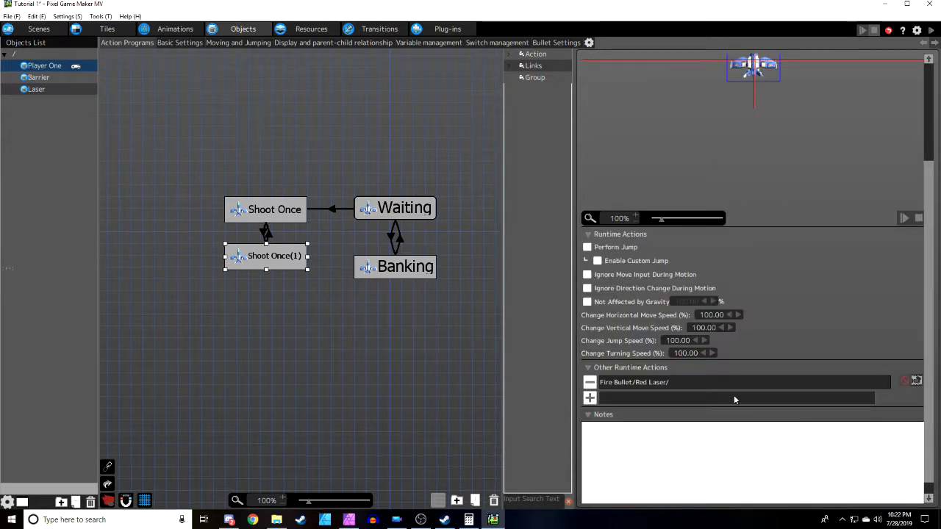
click(266, 234)
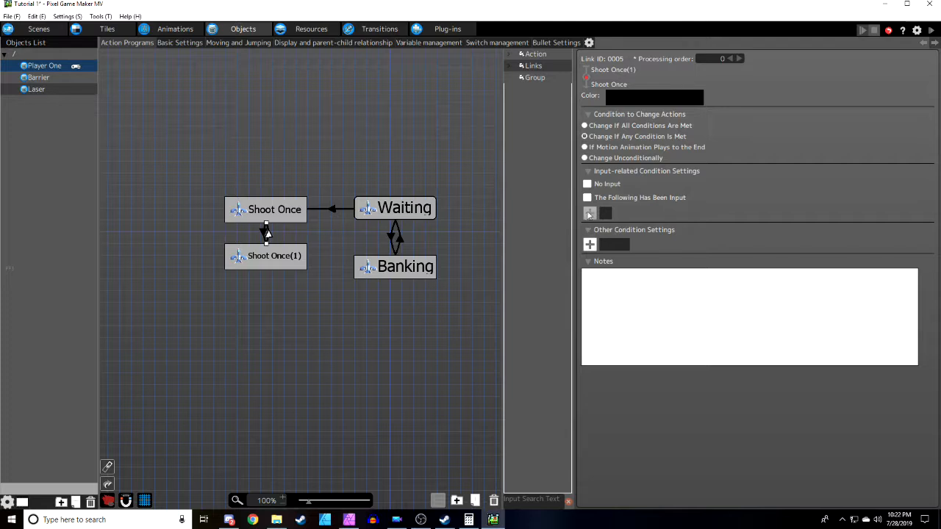
click(589, 244)
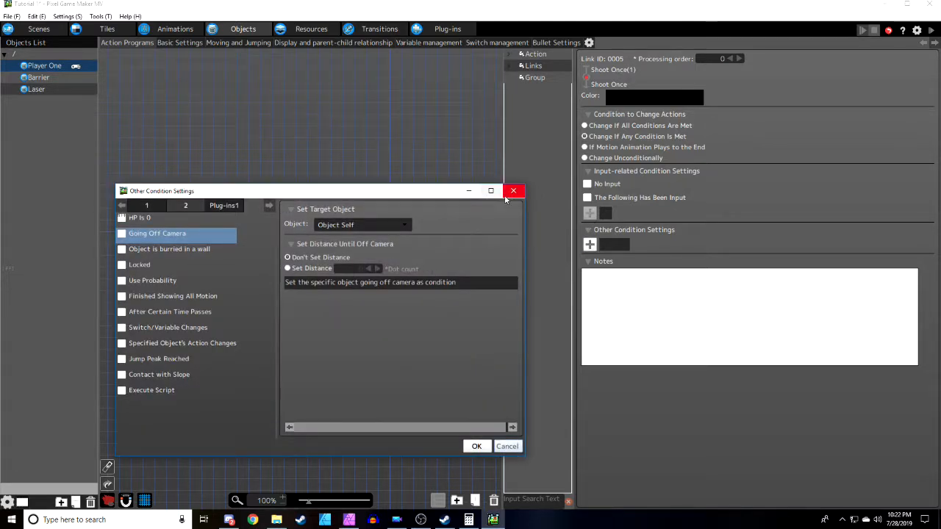
click(513, 192)
click(588, 197)
click(590, 214)
click(489, 308)
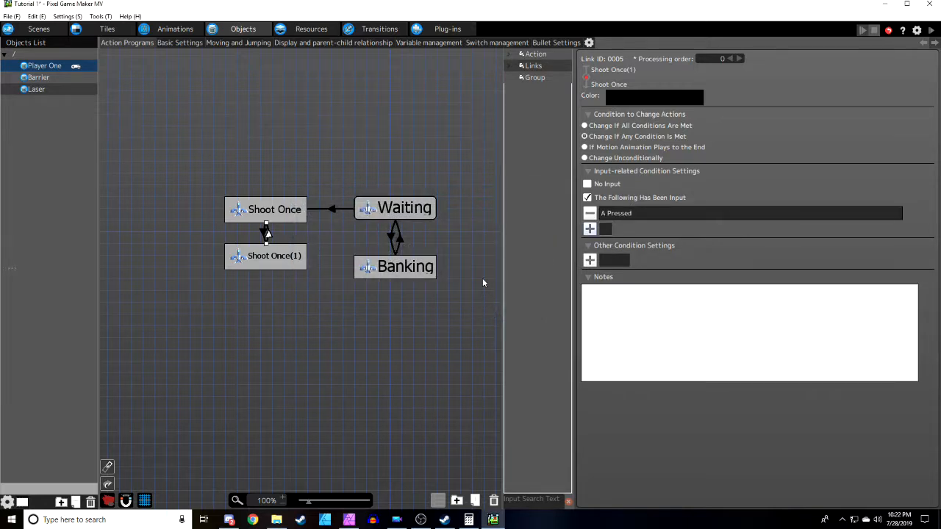
Step: Test-play the game, firing the laser repeatedly while moving the ship, and close the test window
double_click(306, 211)
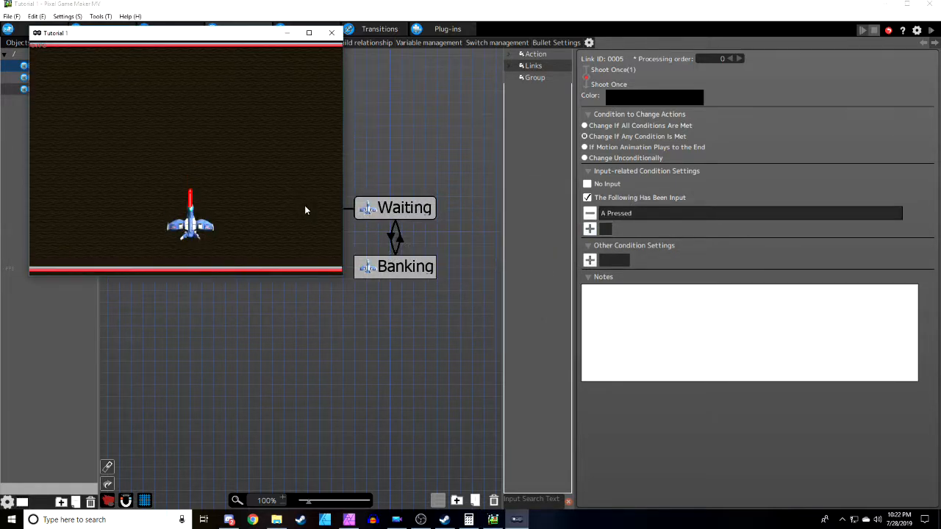
key(z)
key(z)
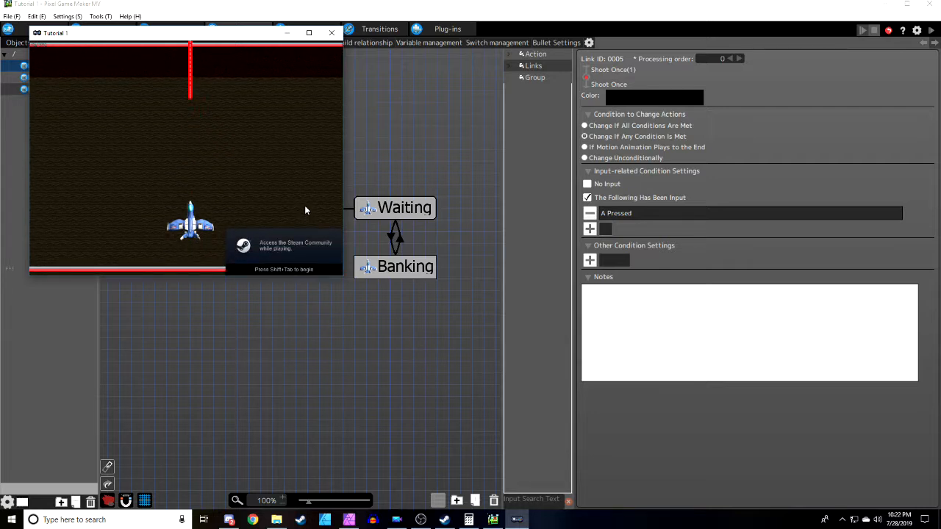
key(z)
key(z)
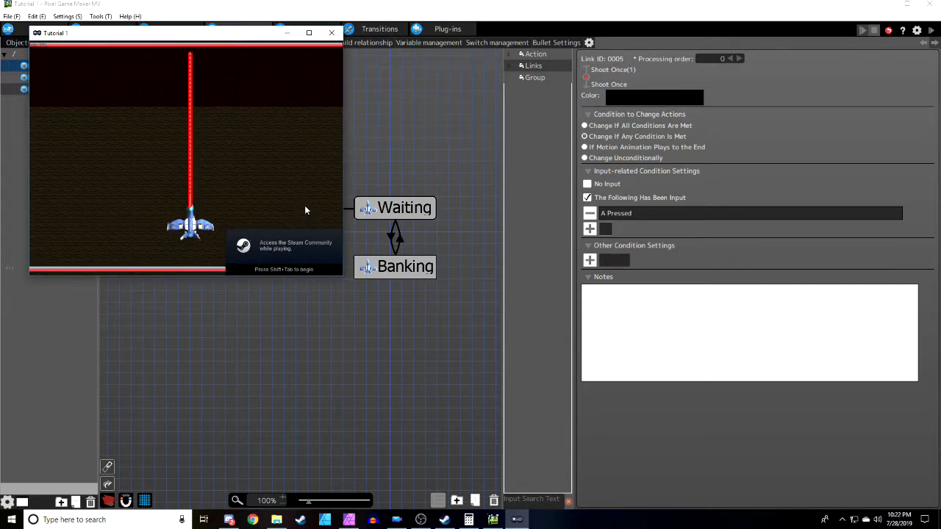
key(Left)
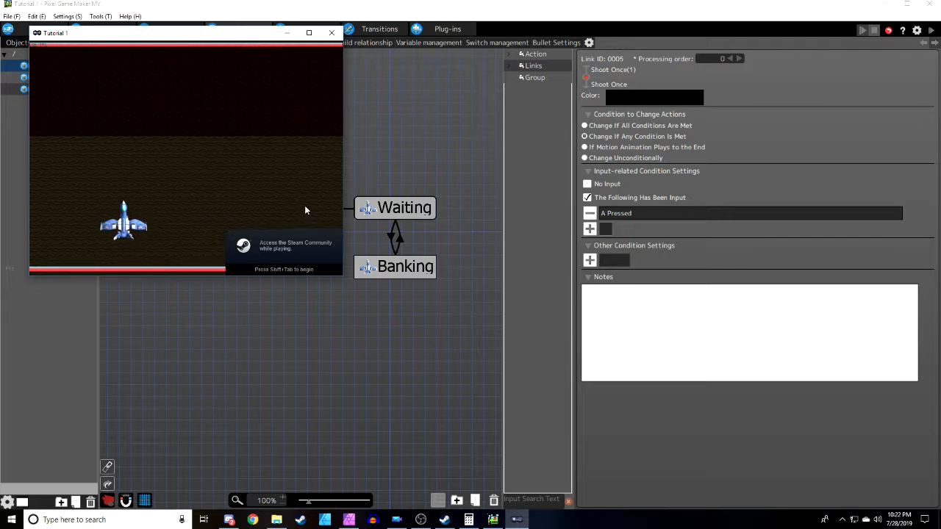
key(z)
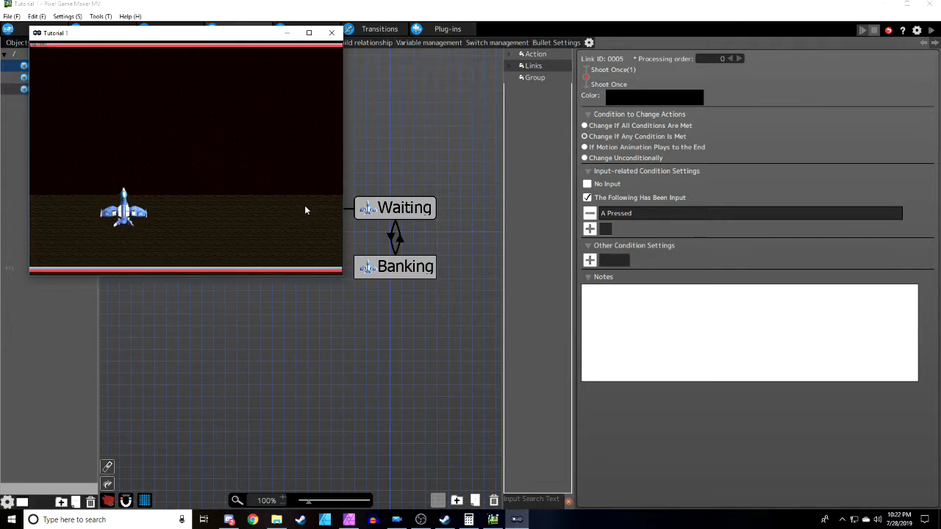
key(z)
key(z)
key(z)
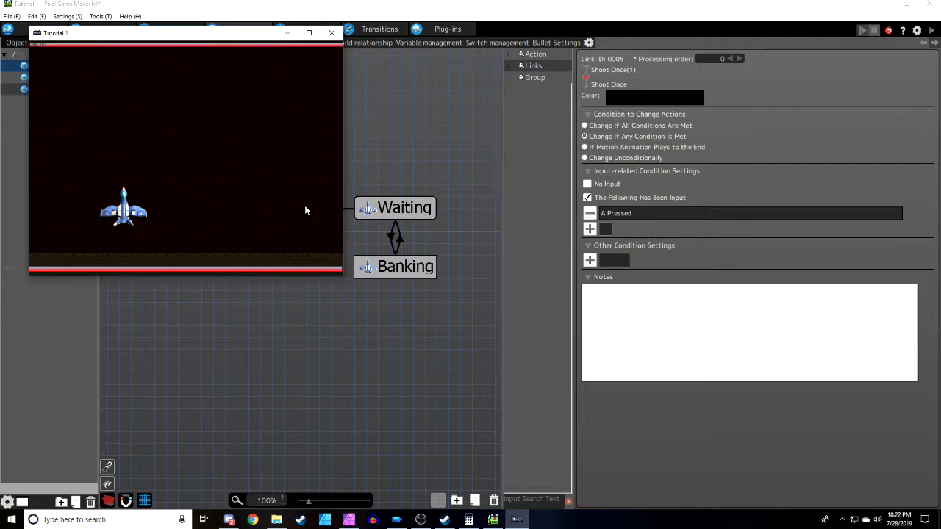
click(337, 35)
Step: Add an After Certain Time Passes condition with a time value of 25 to the link from Shoot Once to its copy
click(265, 234)
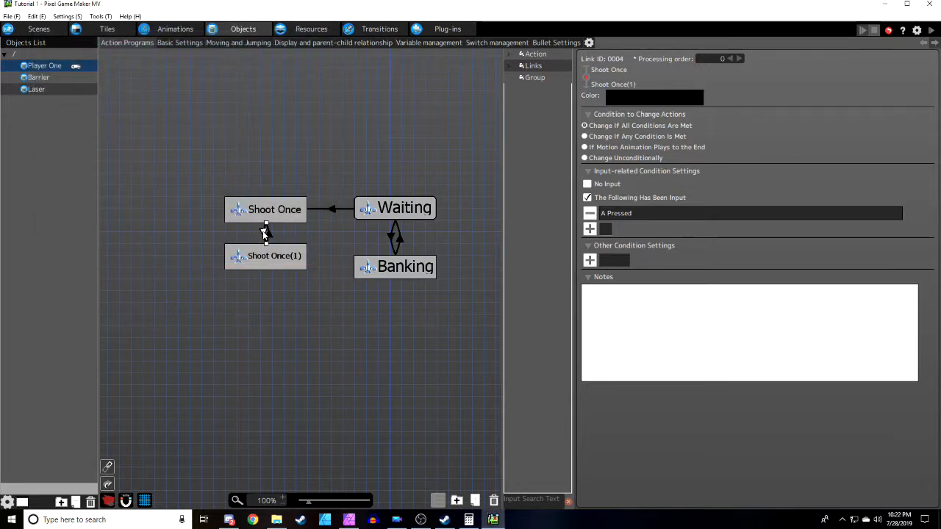
click(590, 262)
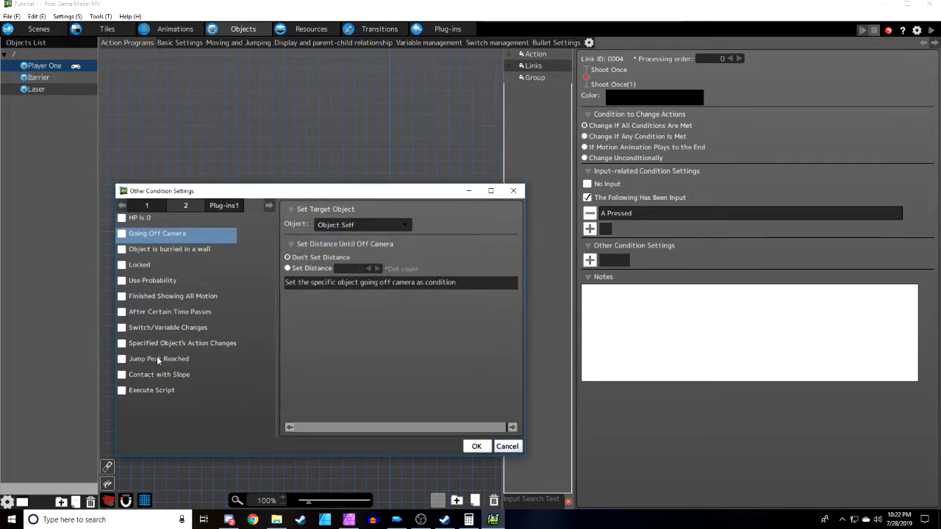
click(144, 311)
click(122, 312)
click(328, 224)
text(25)
key(Return)
click(466, 449)
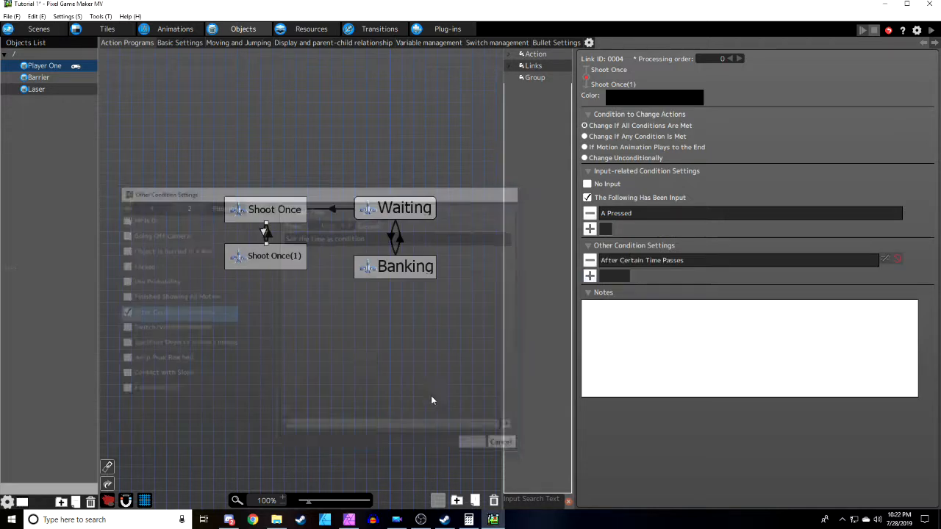
Step: Add an After Certain Time Passes condition to the link from the Shoot Once copy back to Shoot Once
click(270, 237)
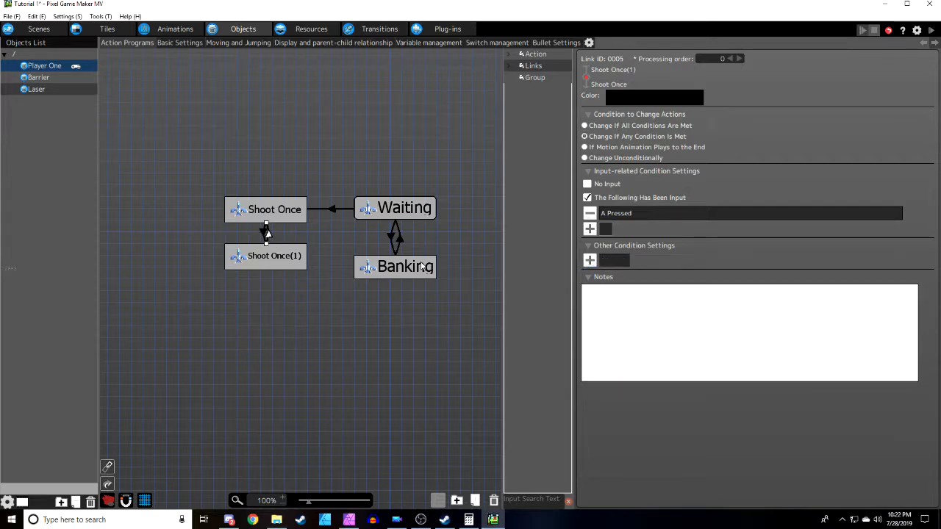
click(598, 260)
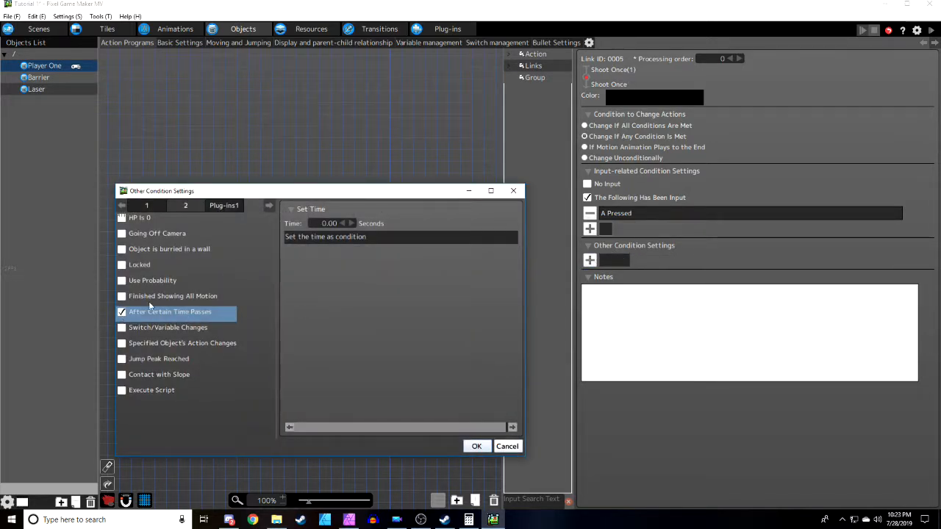
click(326, 224)
drag(322, 224, 346, 223)
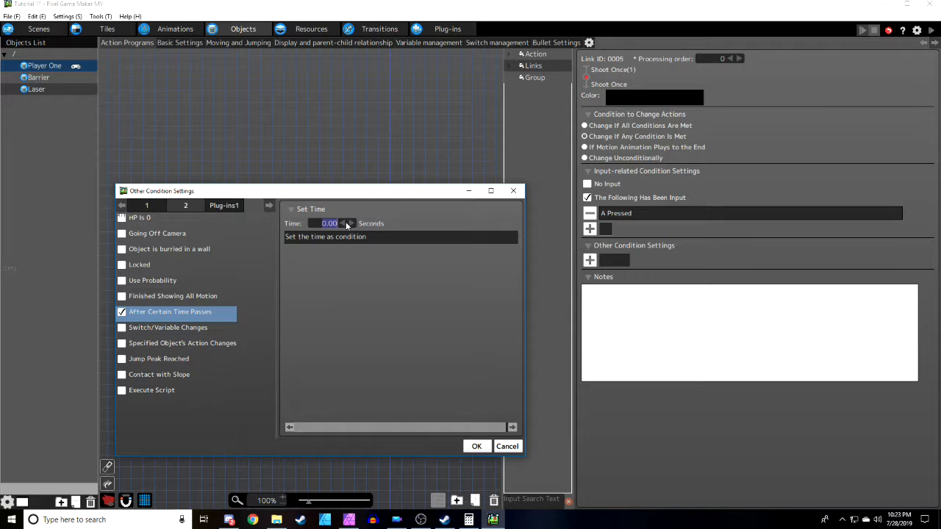
click(477, 447)
click(338, 317)
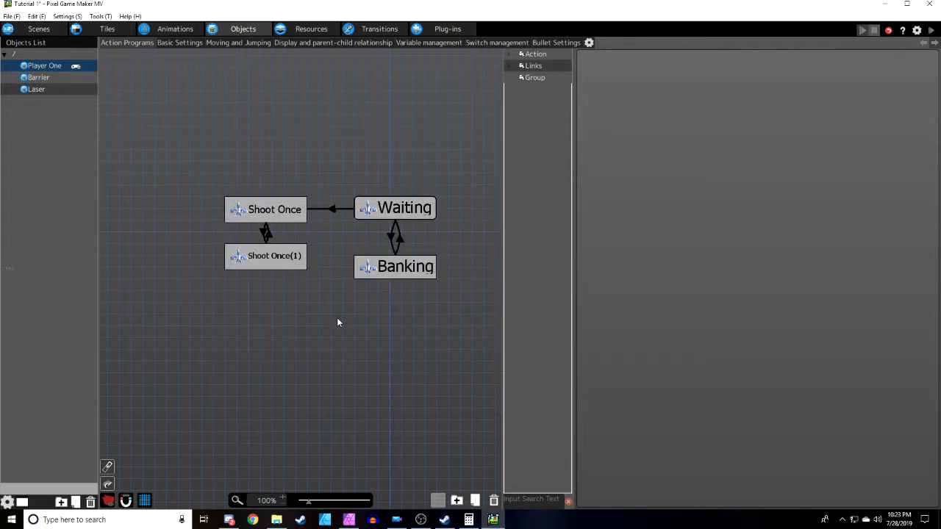
Step: Test-play the timed firing, steering the ship in all directions between laser shots, and close the test window
key(F5)
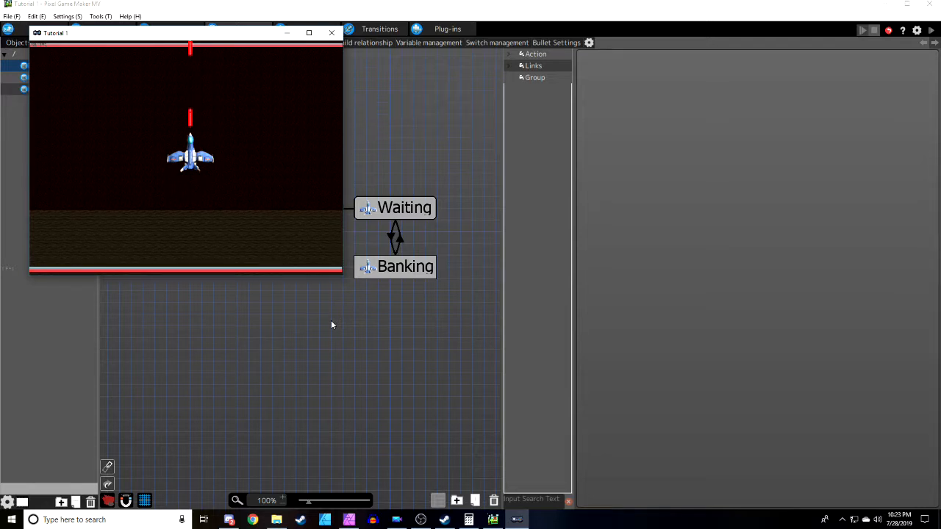
key(Left)
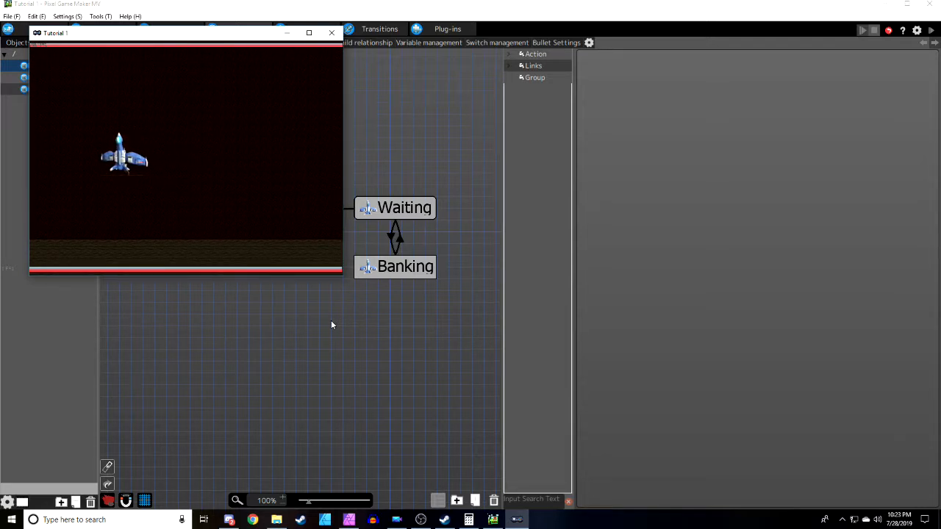
key(Right)
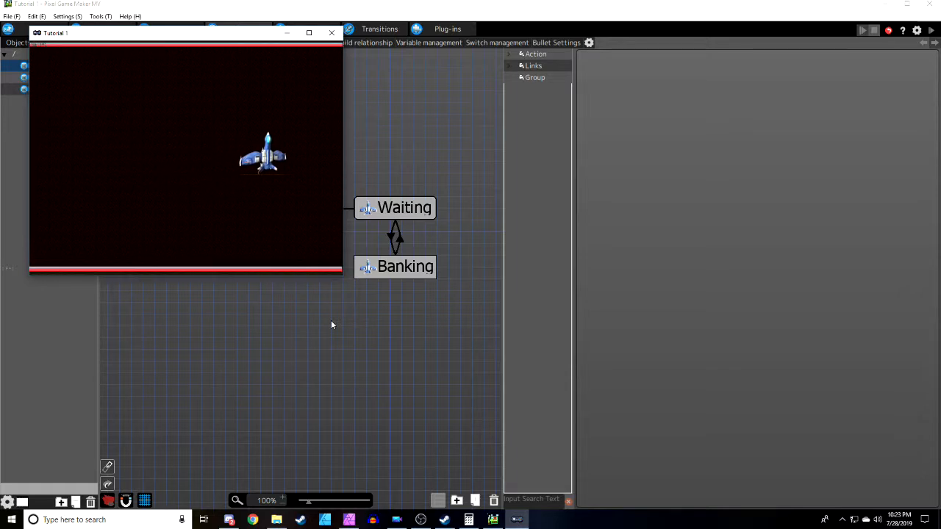
key(Left)
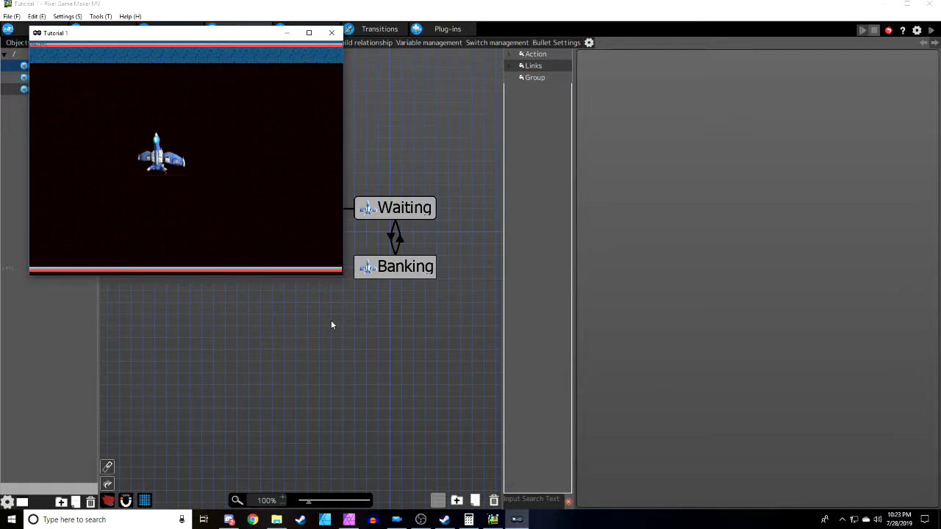
key(Right)
key(z)
key(Down)
key(Up)
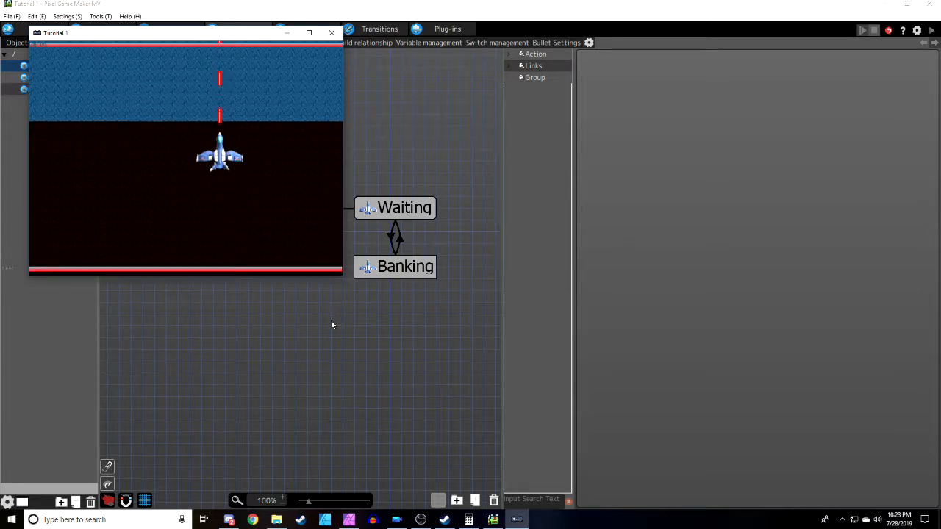
key(z)
key(Down)
key(z)
key(Left)
key(Right)
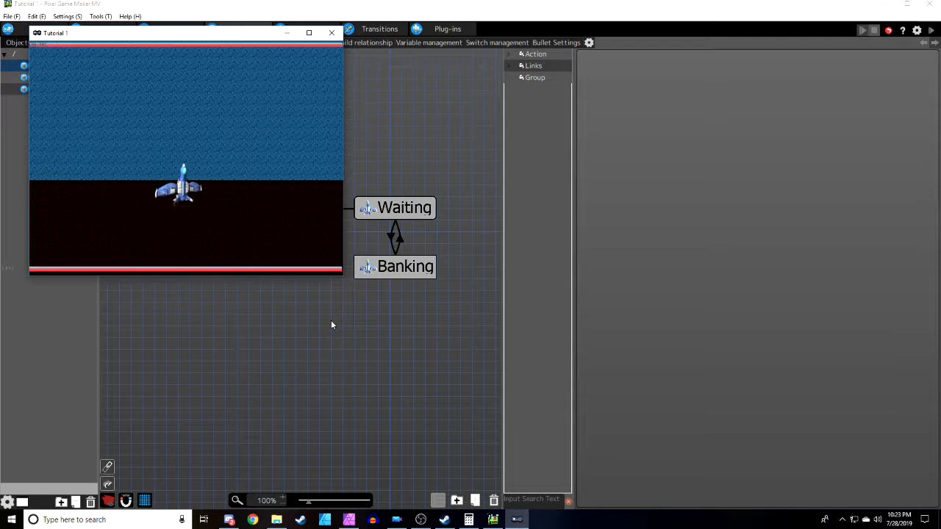
key(Right)
key(Left)
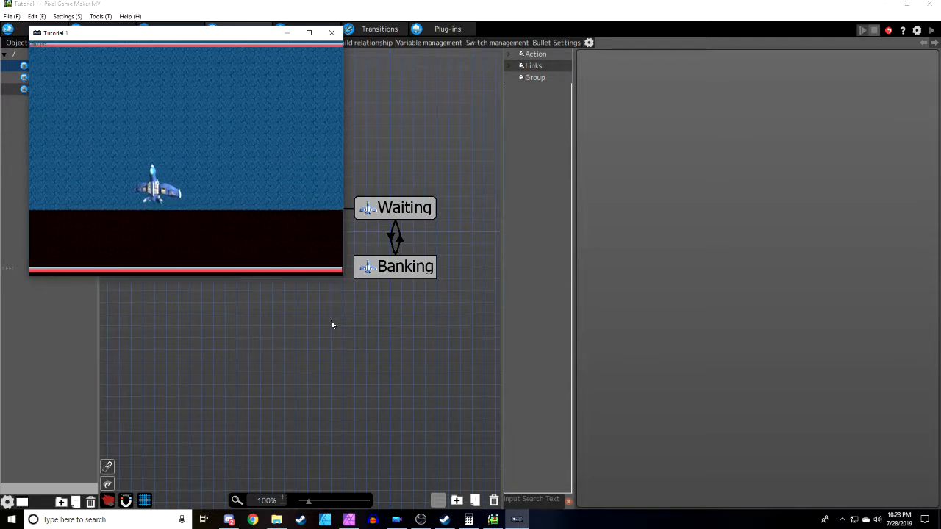
key(Left)
key(Right)
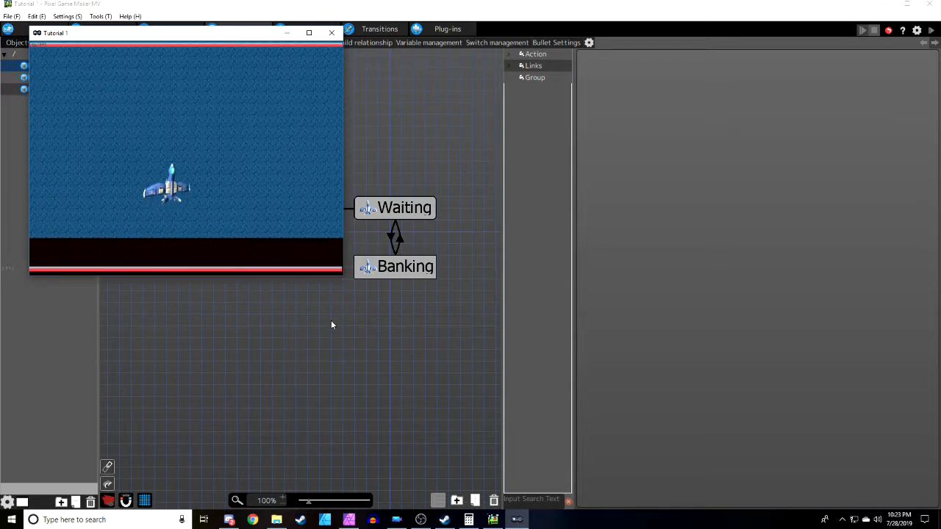
key(Right)
key(Left)
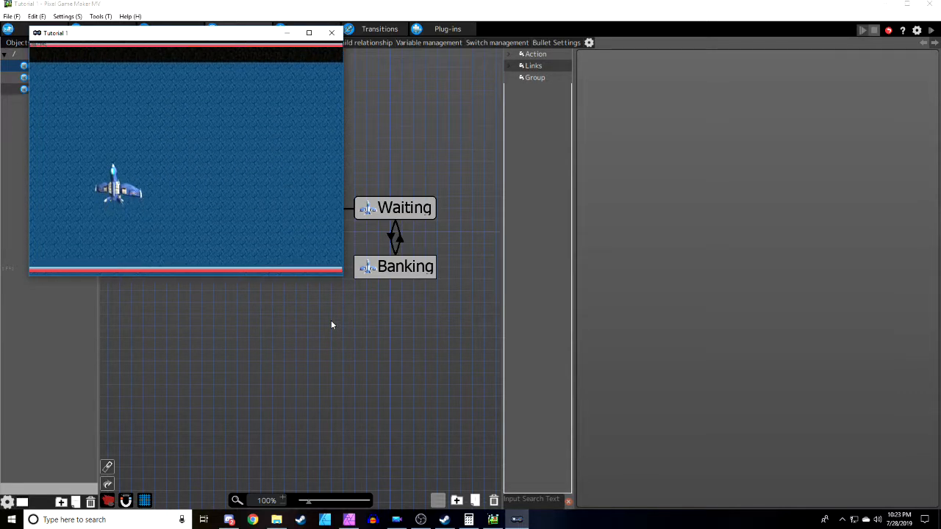
click(332, 34)
Step: Examine the link from Waiting to Shoot Once and the motion settings of the Waiting and Banking actions
click(332, 210)
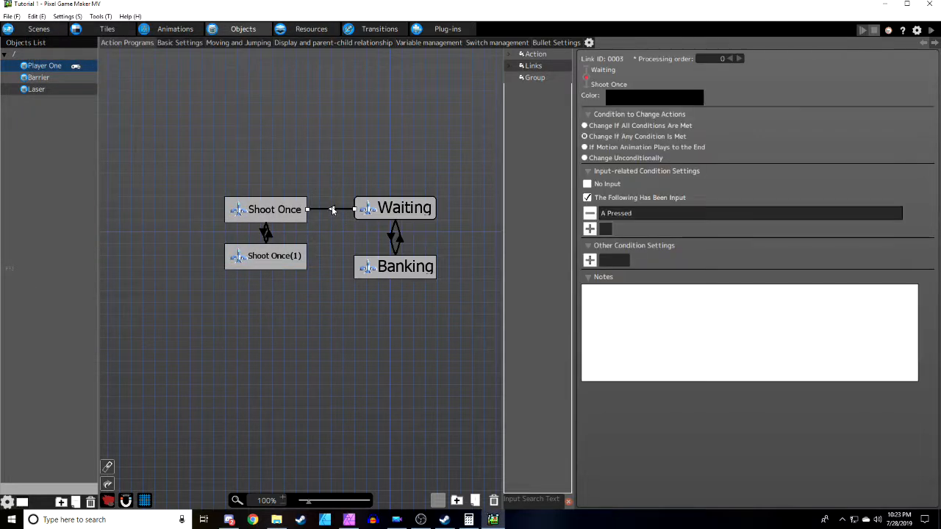
click(370, 209)
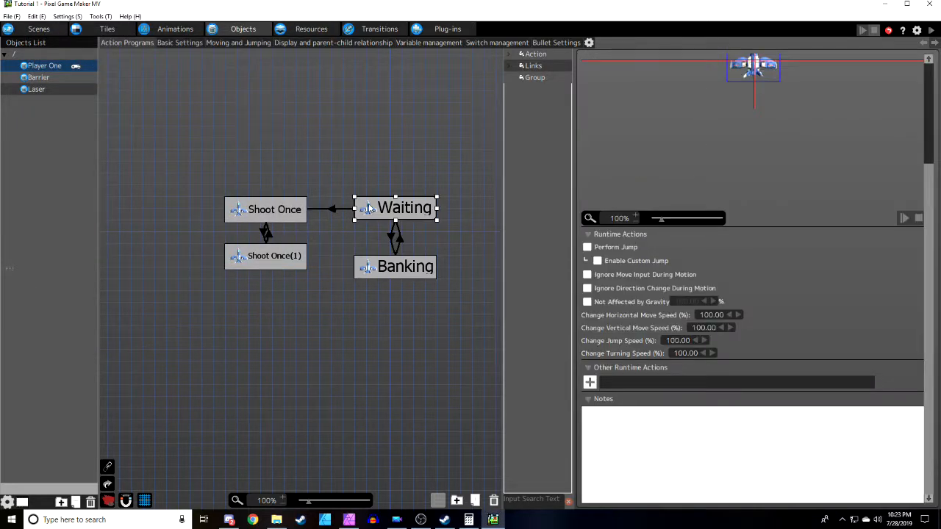
click(929, 83)
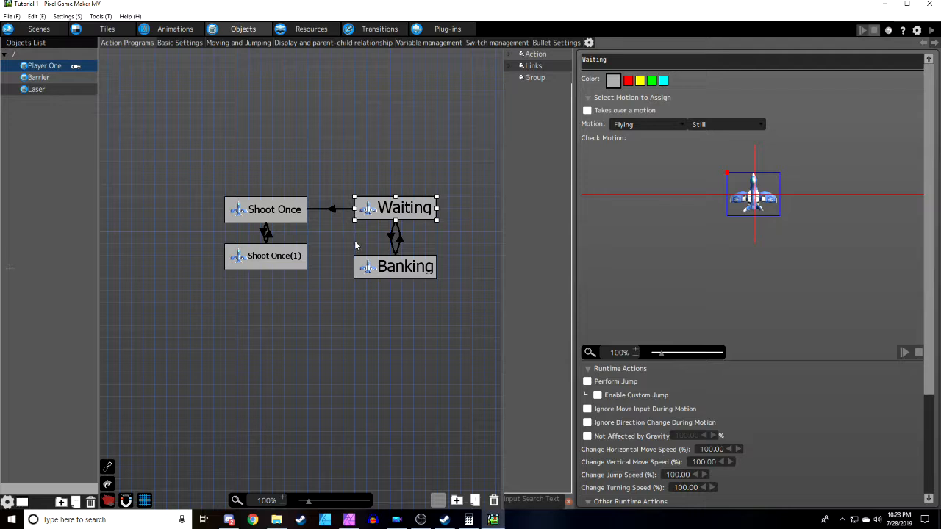
click(362, 270)
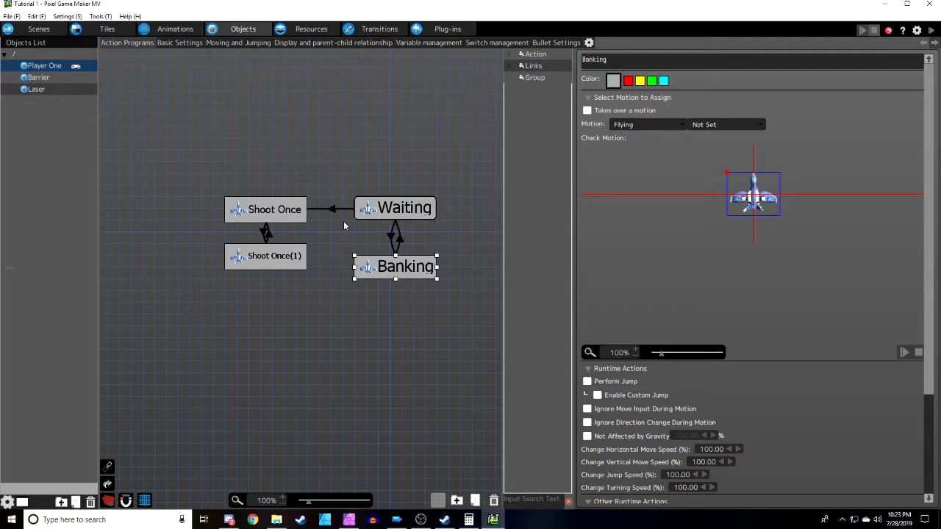
Step: Try rerouting the link from Waiting to Shoot Once so that it starts at the Banking action instead
click(332, 210)
drag(358, 219, 356, 267)
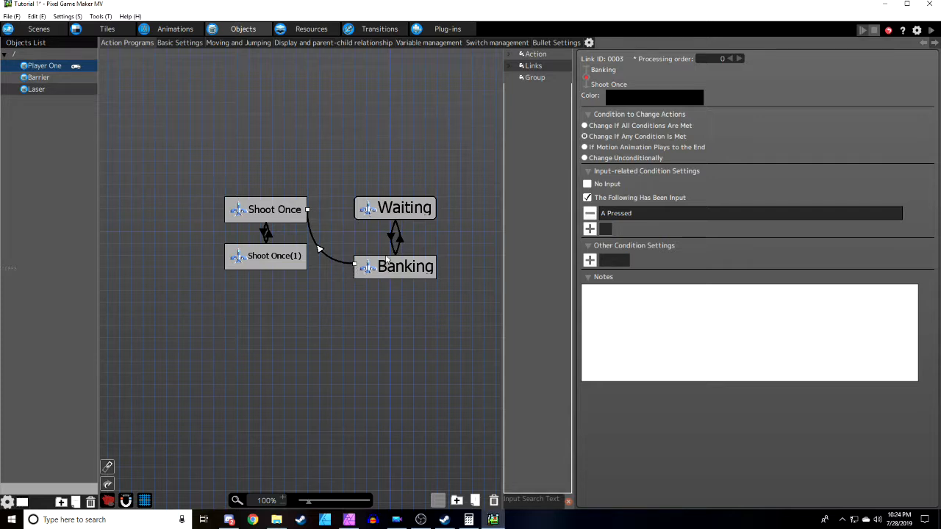
Step: Test-play the game with the rerouted link, steering the ship repeatedly left and right to check its banking
double_click(386, 259)
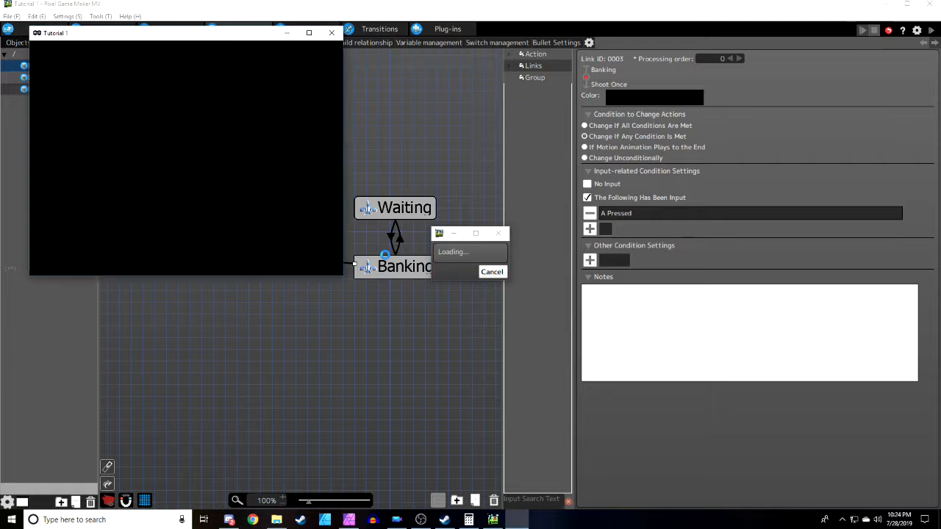
key(Left)
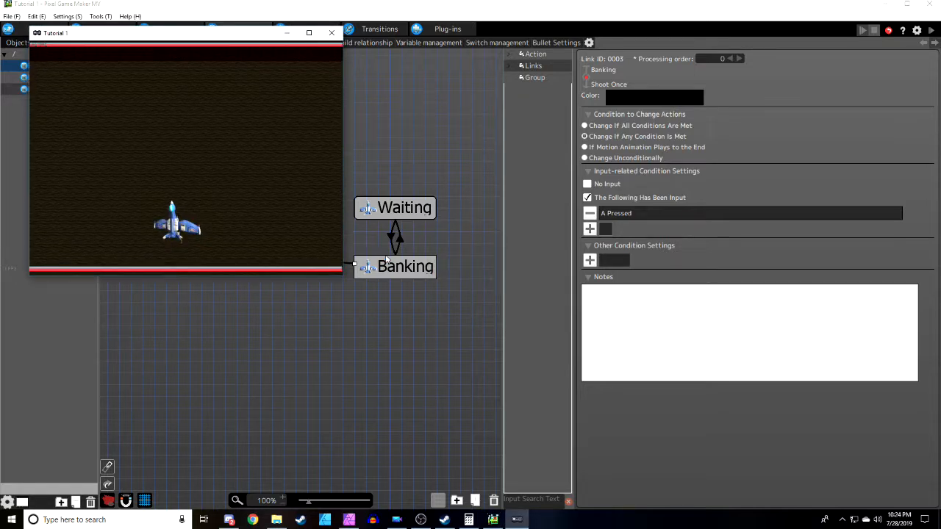
key(Right)
key(Left)
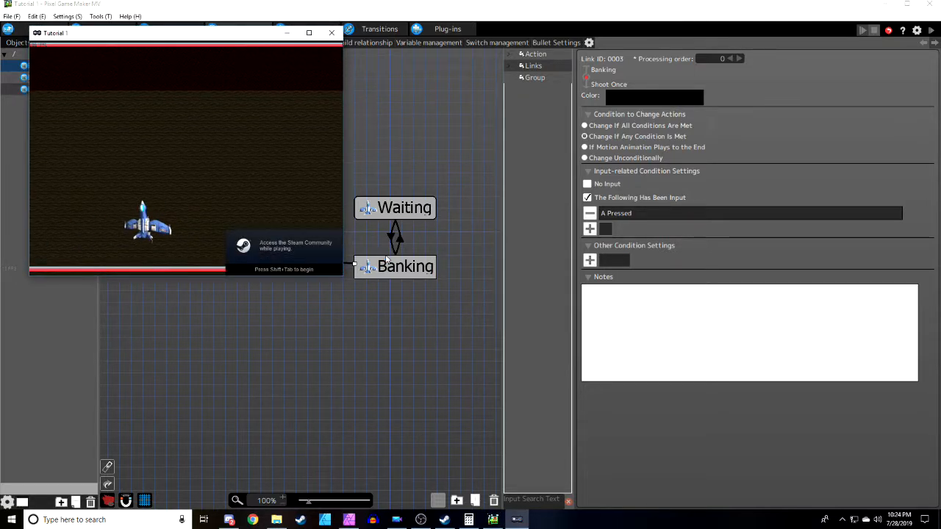
key(Right)
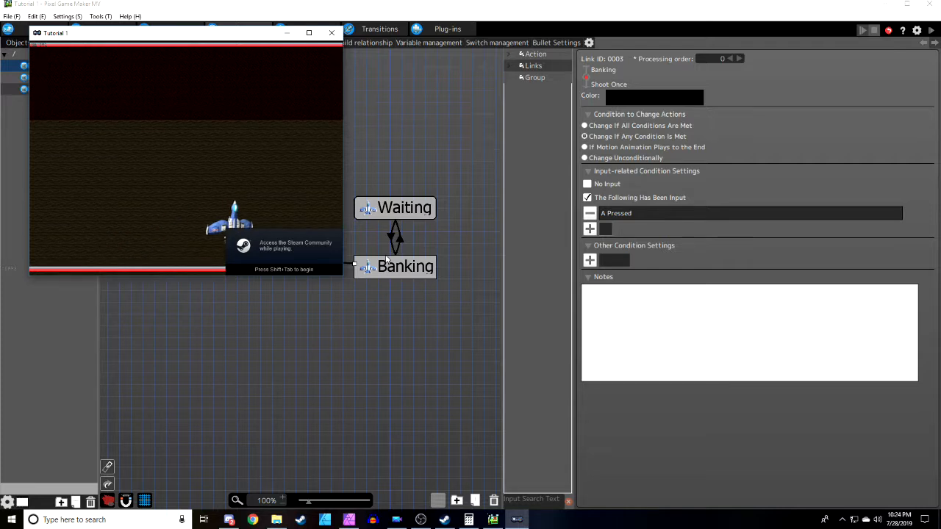
key(Left)
key(Right)
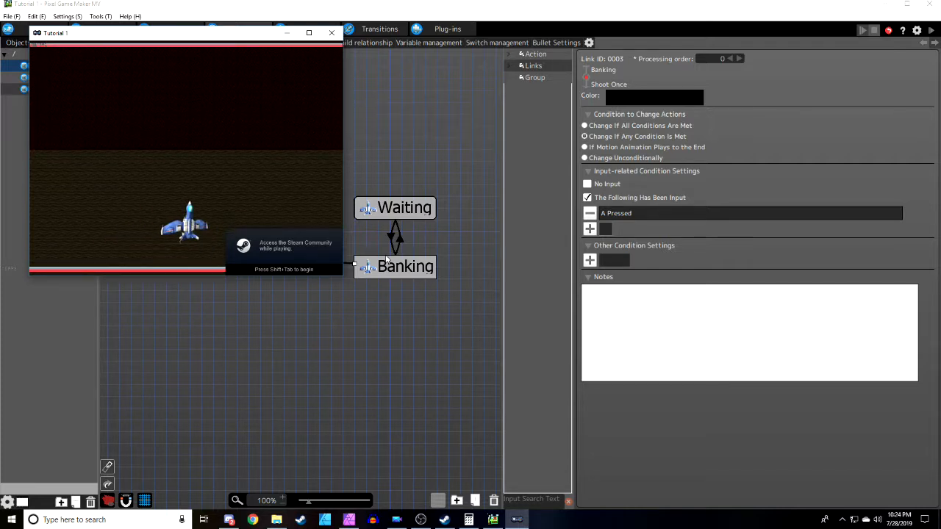
key(Left)
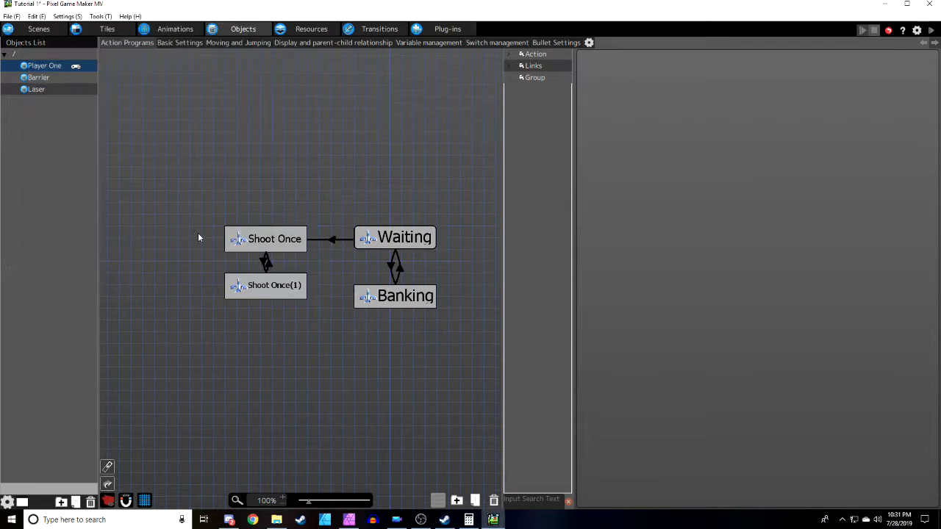